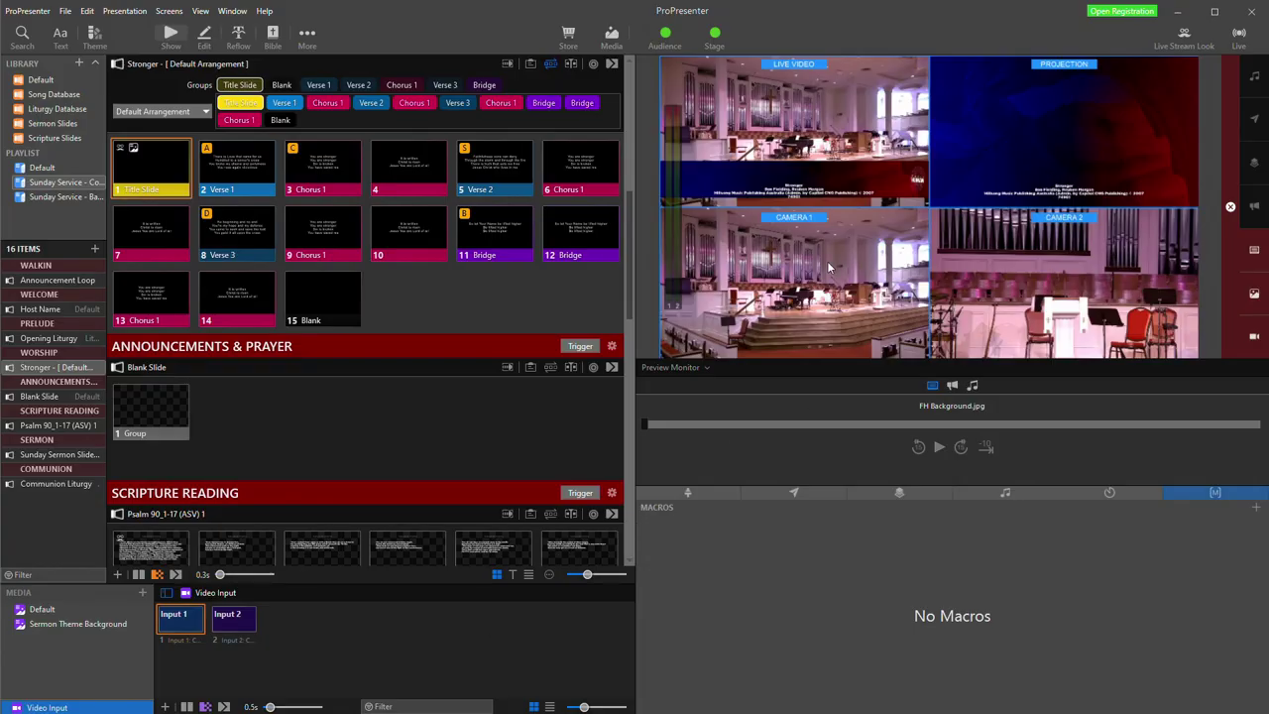
# Step: Switch the live video to the Input 2 camera feed
pyautogui.click(234, 628)
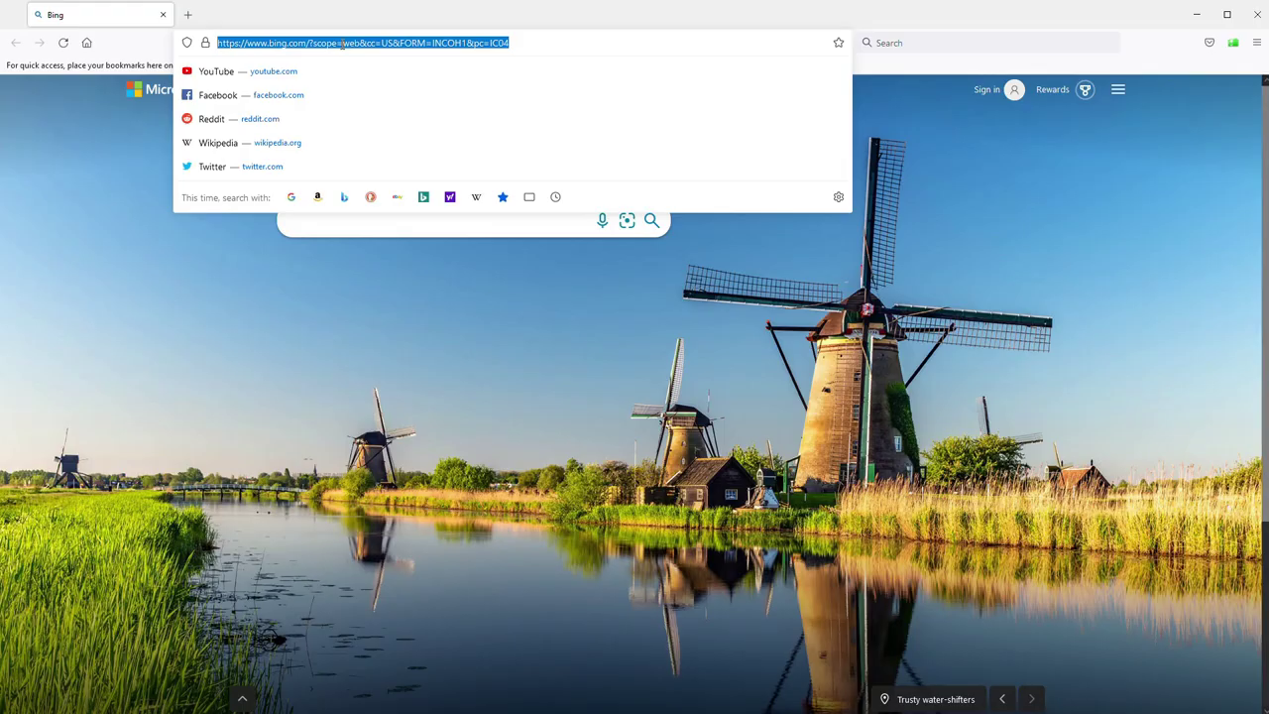
# Step: Open the camera's web interface at 192.168.5.211 and sign in with the prefilled credentials
pyautogui.write('192.1')
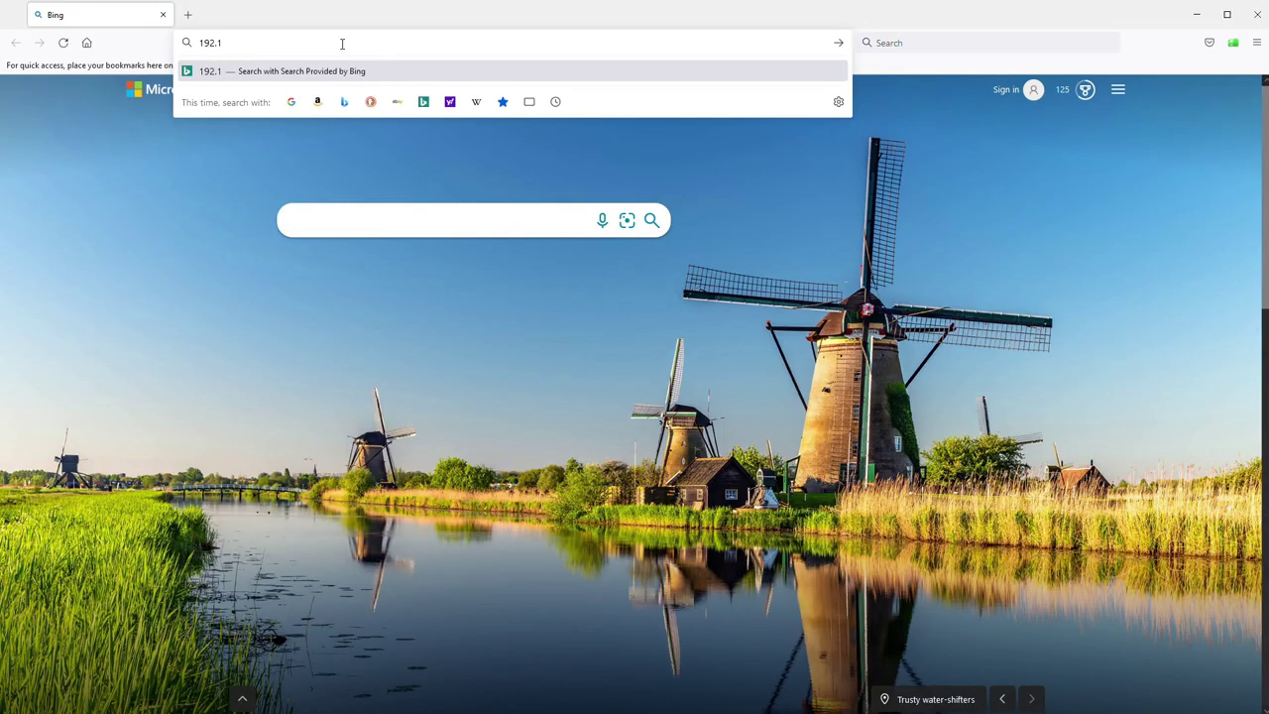
pyautogui.write('68.5.2')
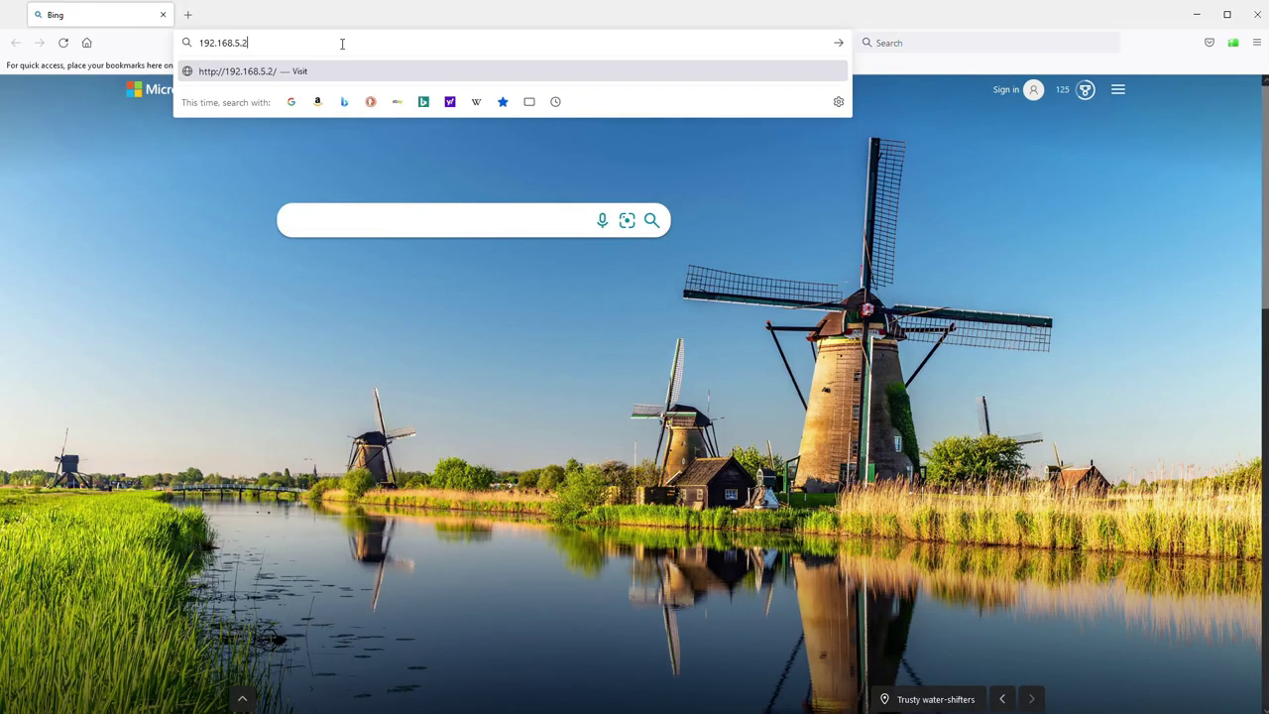
pyautogui.write('11')
pyautogui.press('Return')
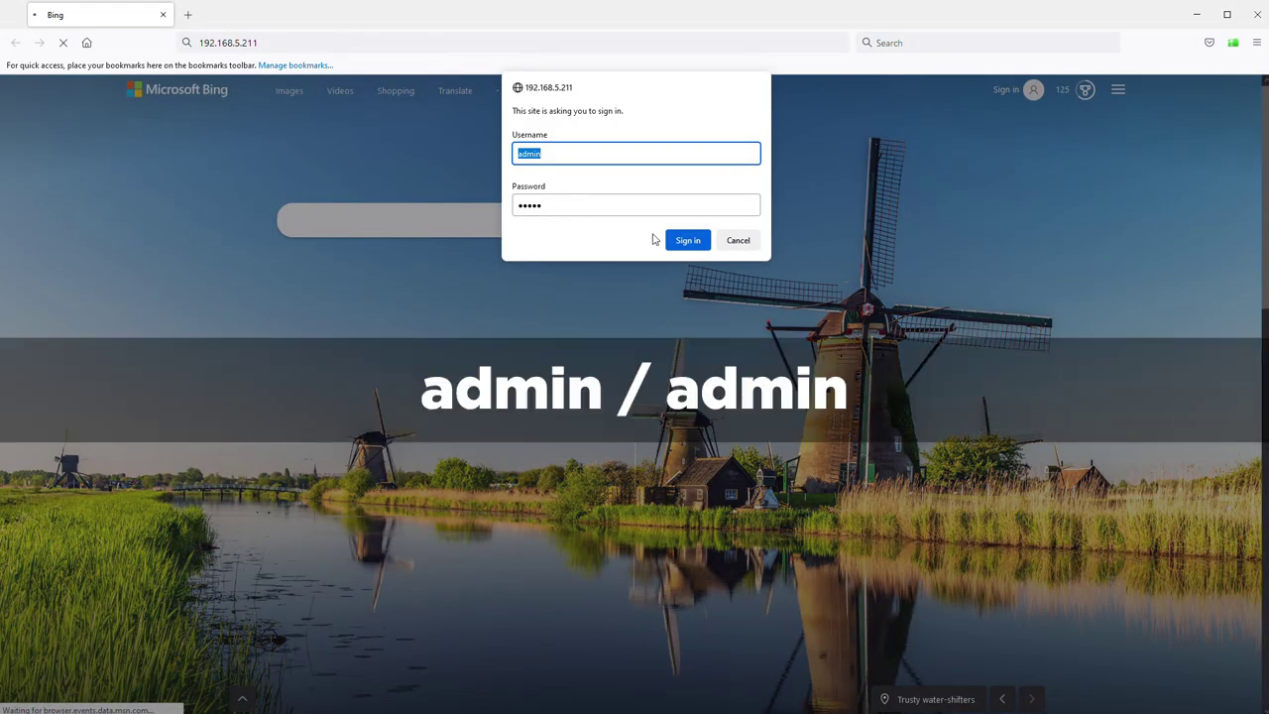
pyautogui.click(694, 243)
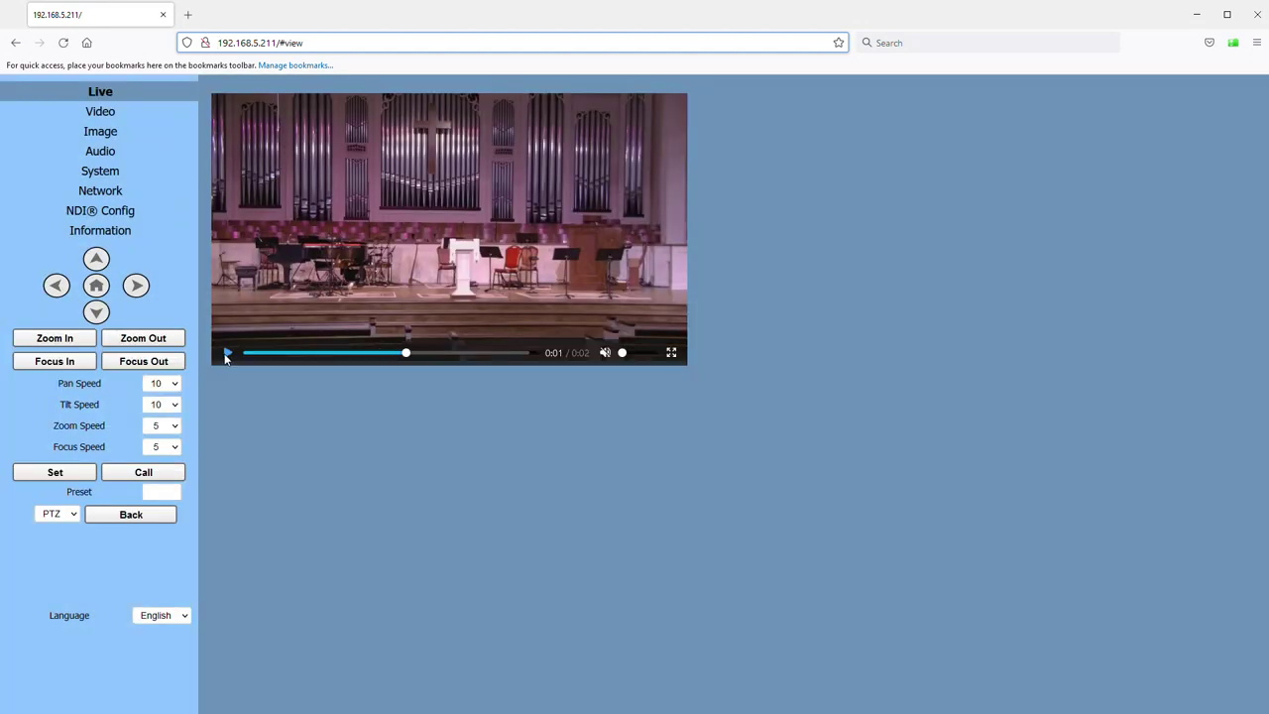
# Step: Set both the camera's pan speed and its tilt speed to 2
pyautogui.click(164, 382)
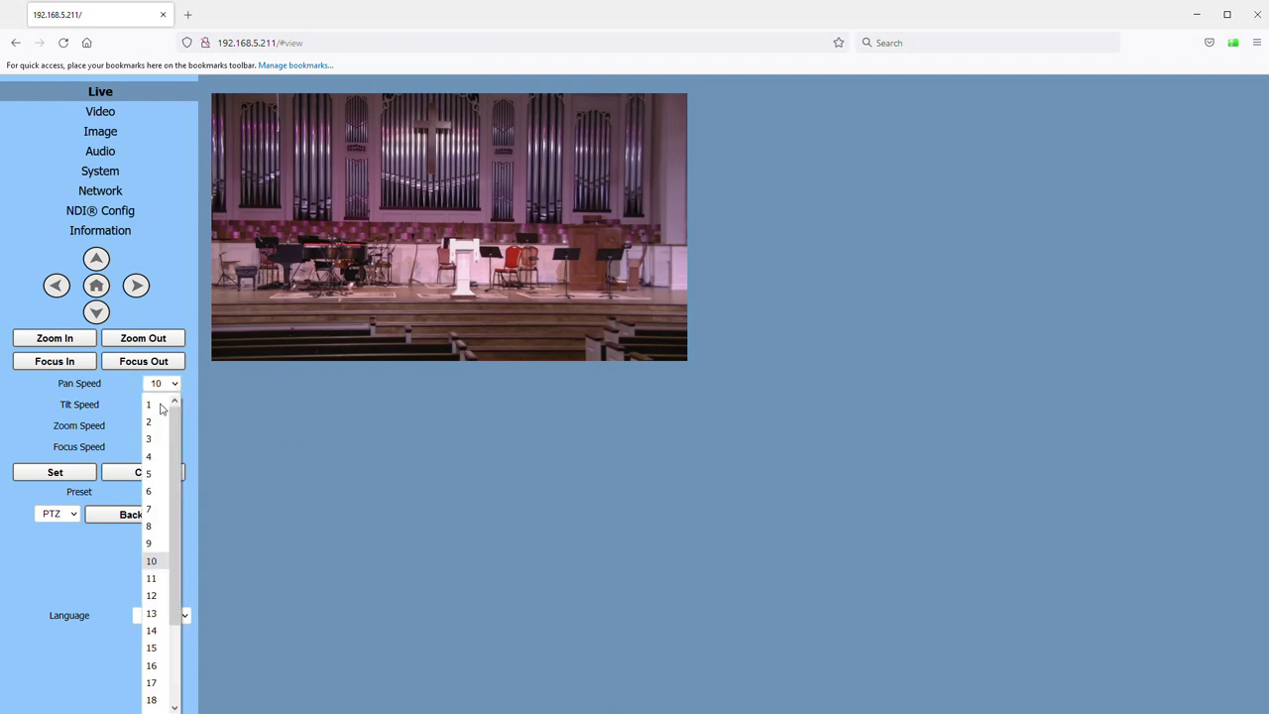
pyautogui.click(154, 421)
pyautogui.click(174, 405)
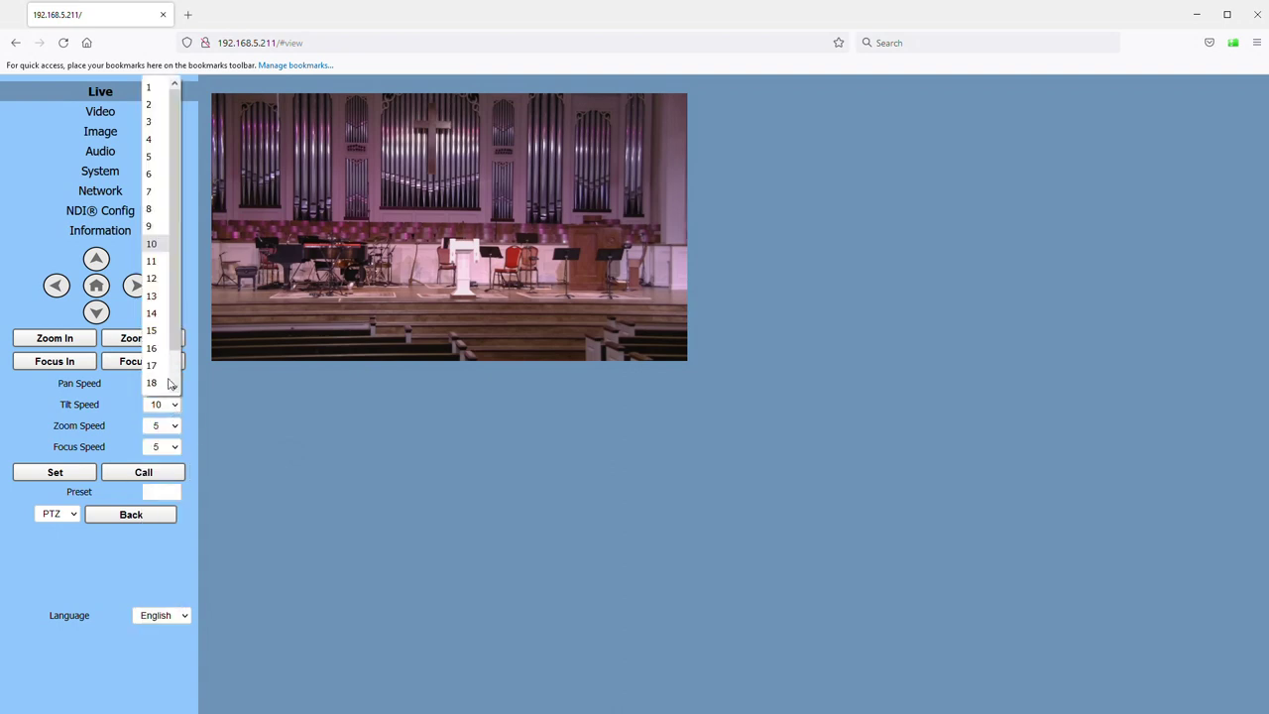
pyautogui.click(154, 105)
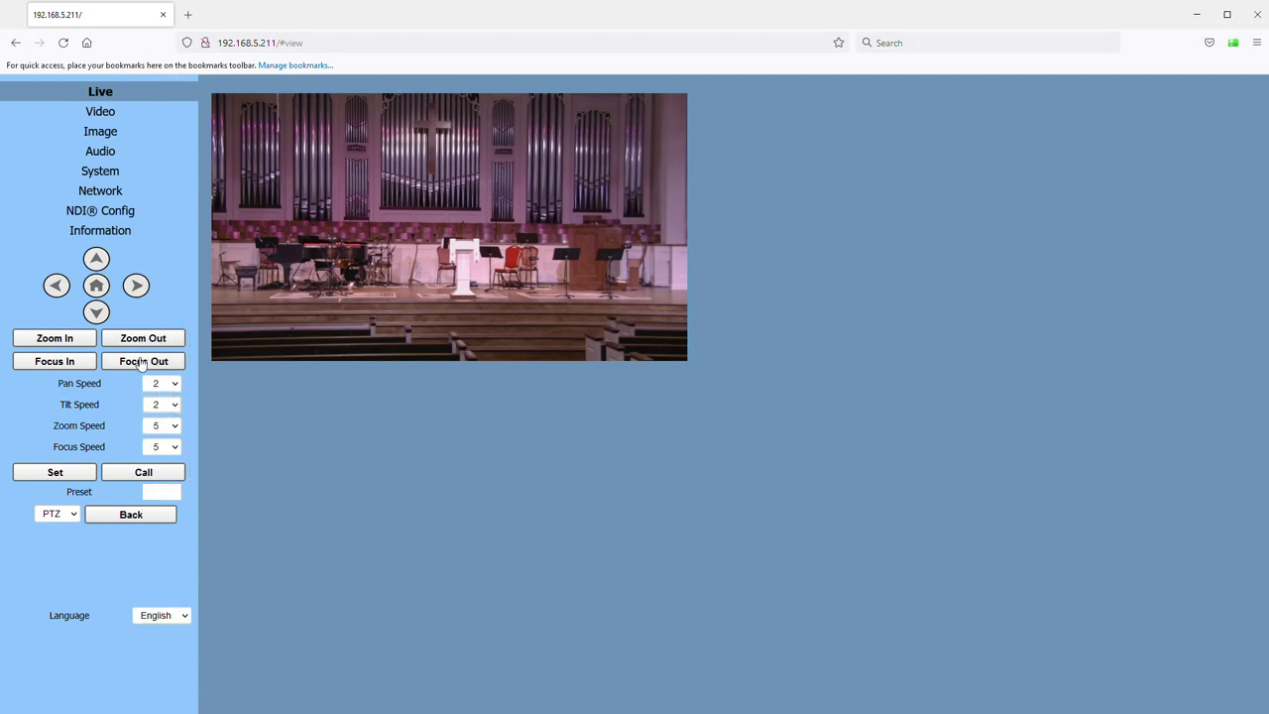
# Step: Zoom the camera in on the pulpit and save this view as preset 1
pyautogui.click(72, 341)
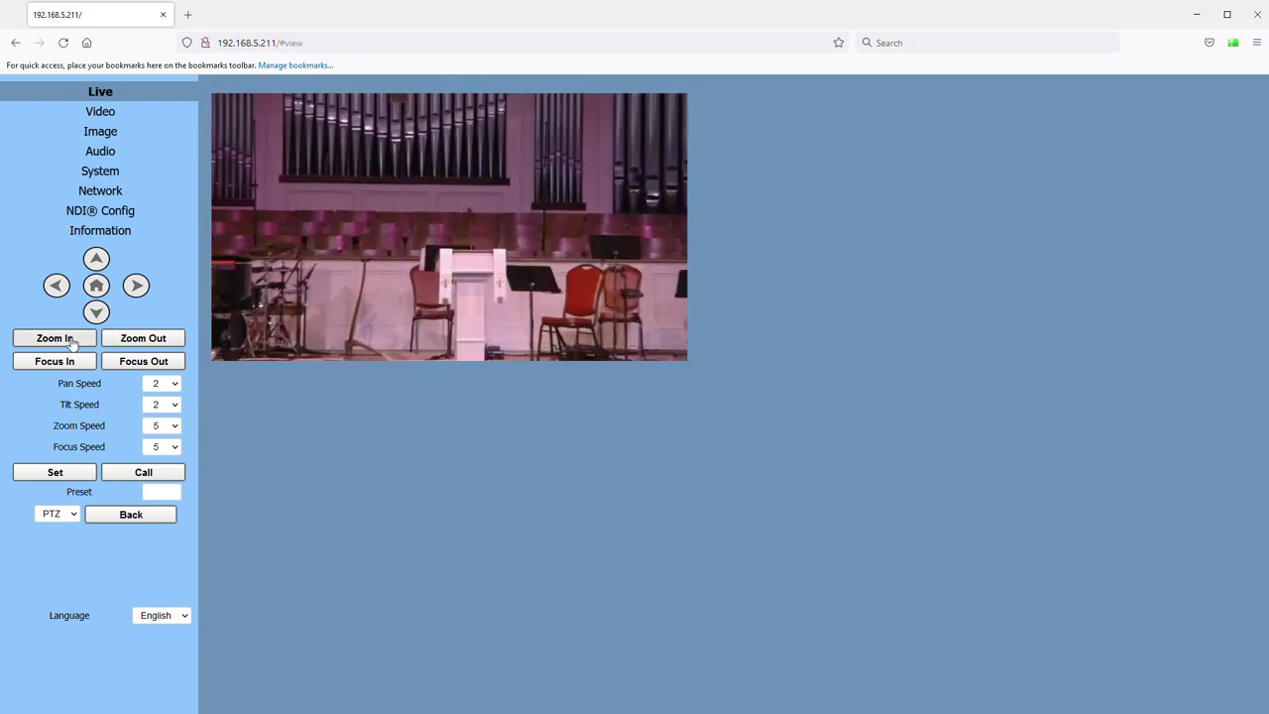
pyautogui.click(156, 496)
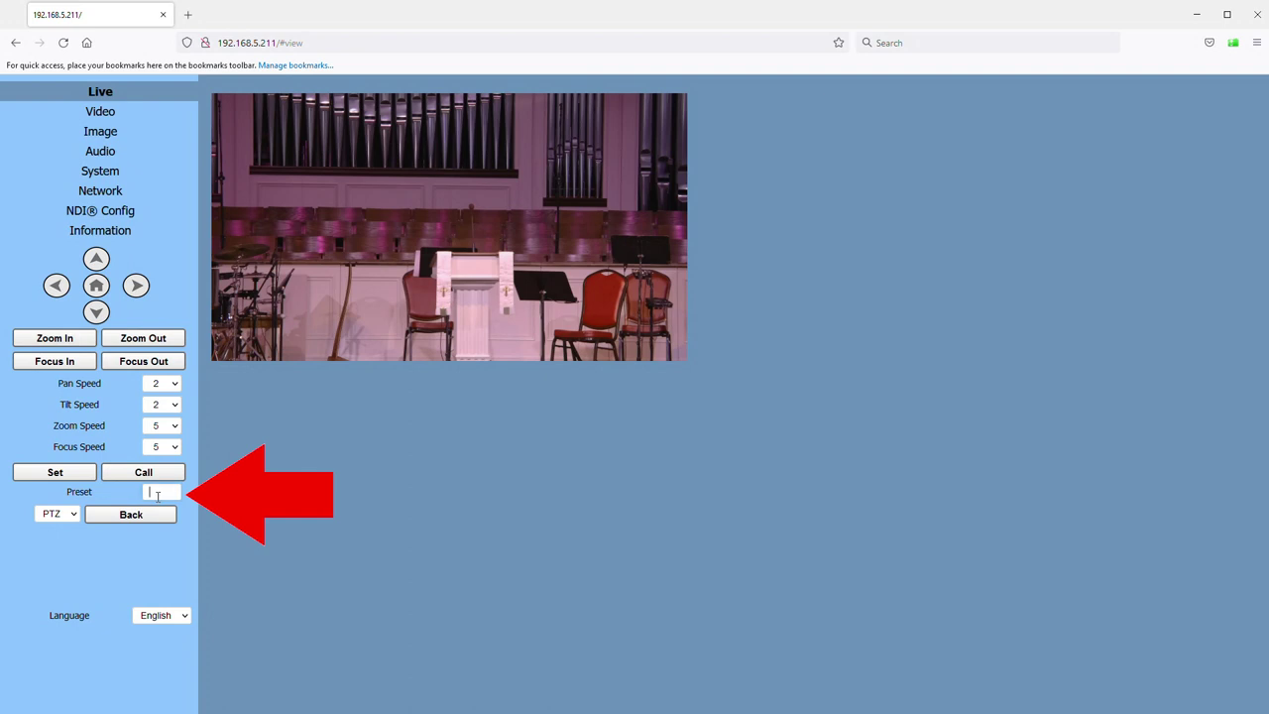
pyautogui.click(55, 473)
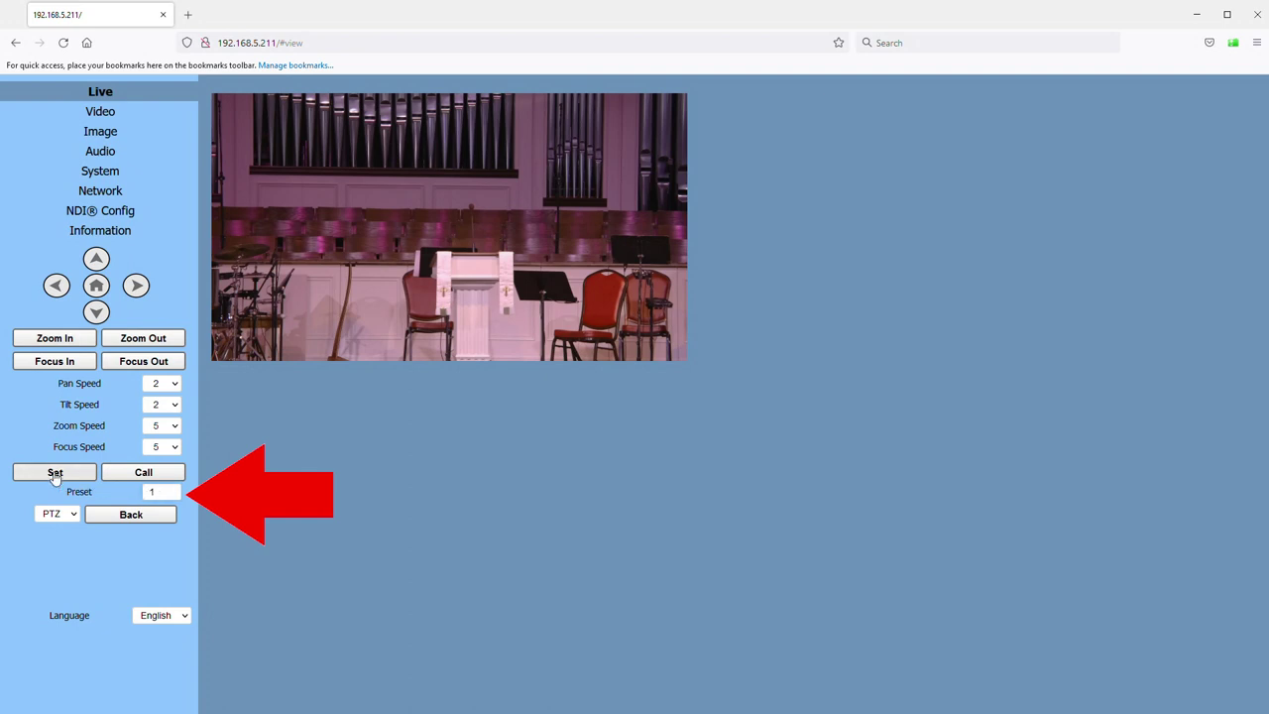
# Step: Zoom the camera out to a wide shot of the stage and save it as preset 2
pyautogui.click(140, 339)
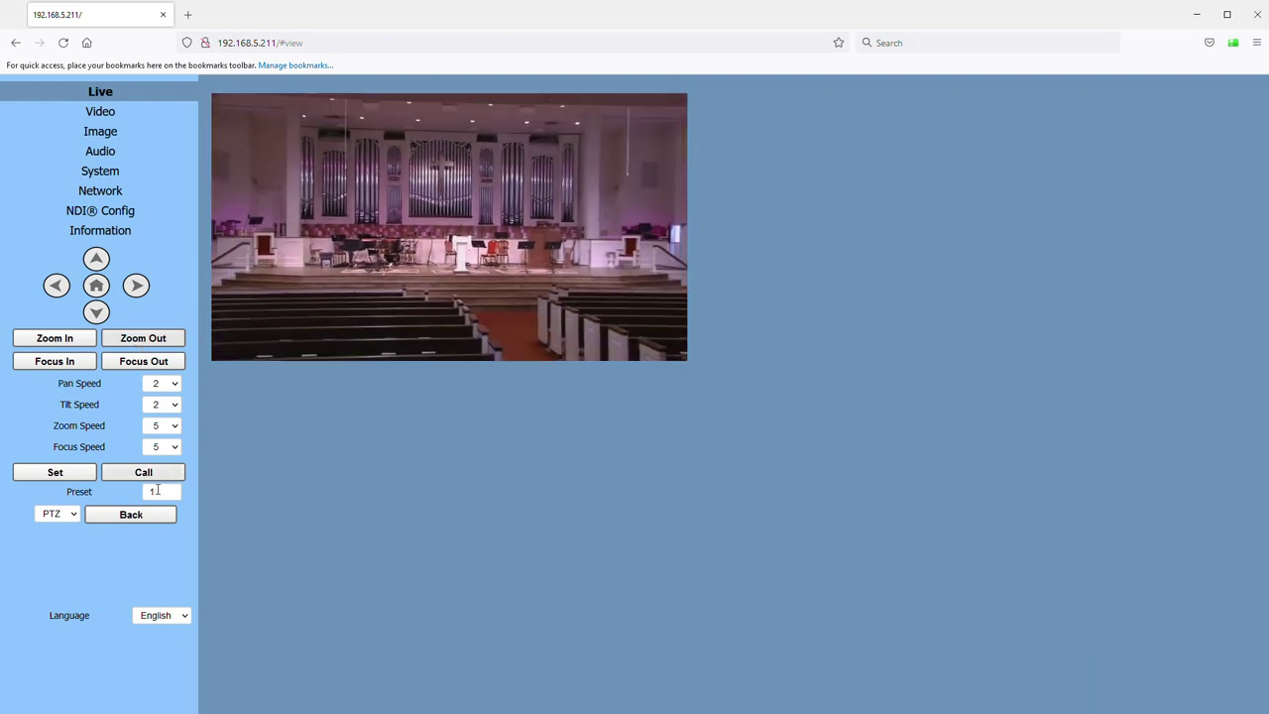
pyautogui.click(161, 489)
pyautogui.write('2')
pyautogui.click(65, 471)
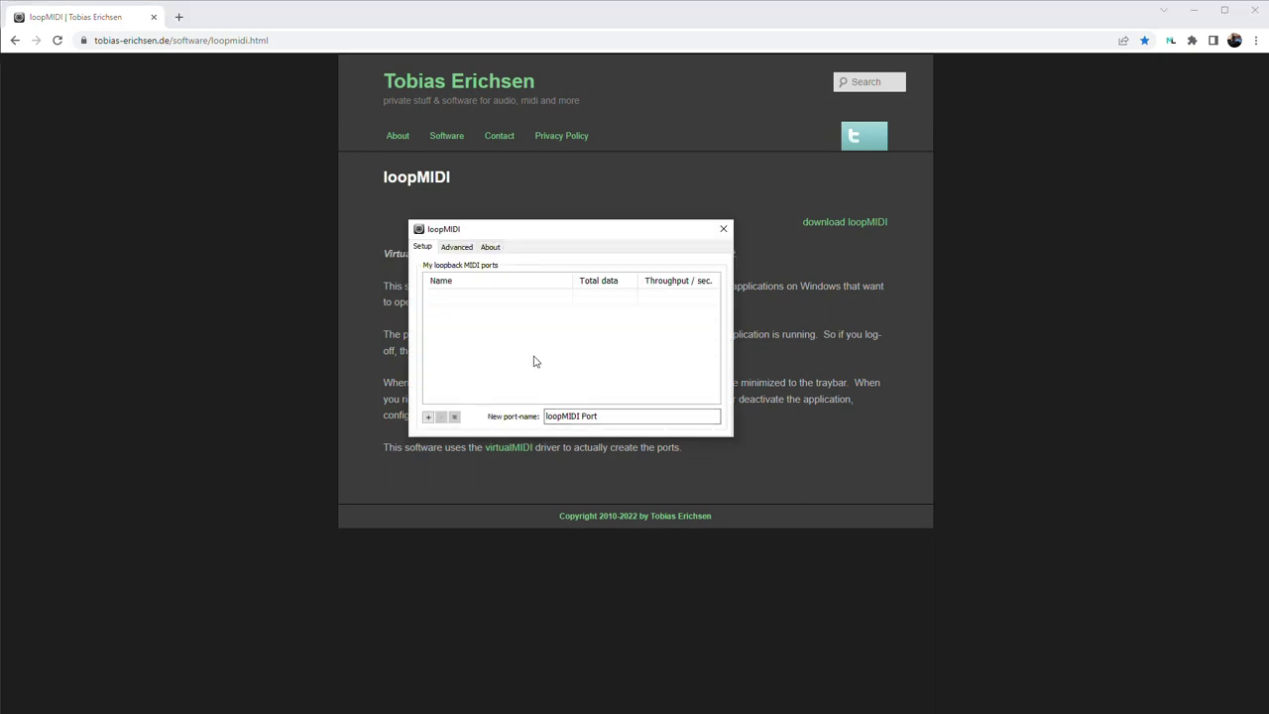
# Step: Create a virtual MIDI port named loopMIDI Port in loopMIDI and close its window
pyautogui.click(427, 416)
pyautogui.click(724, 230)
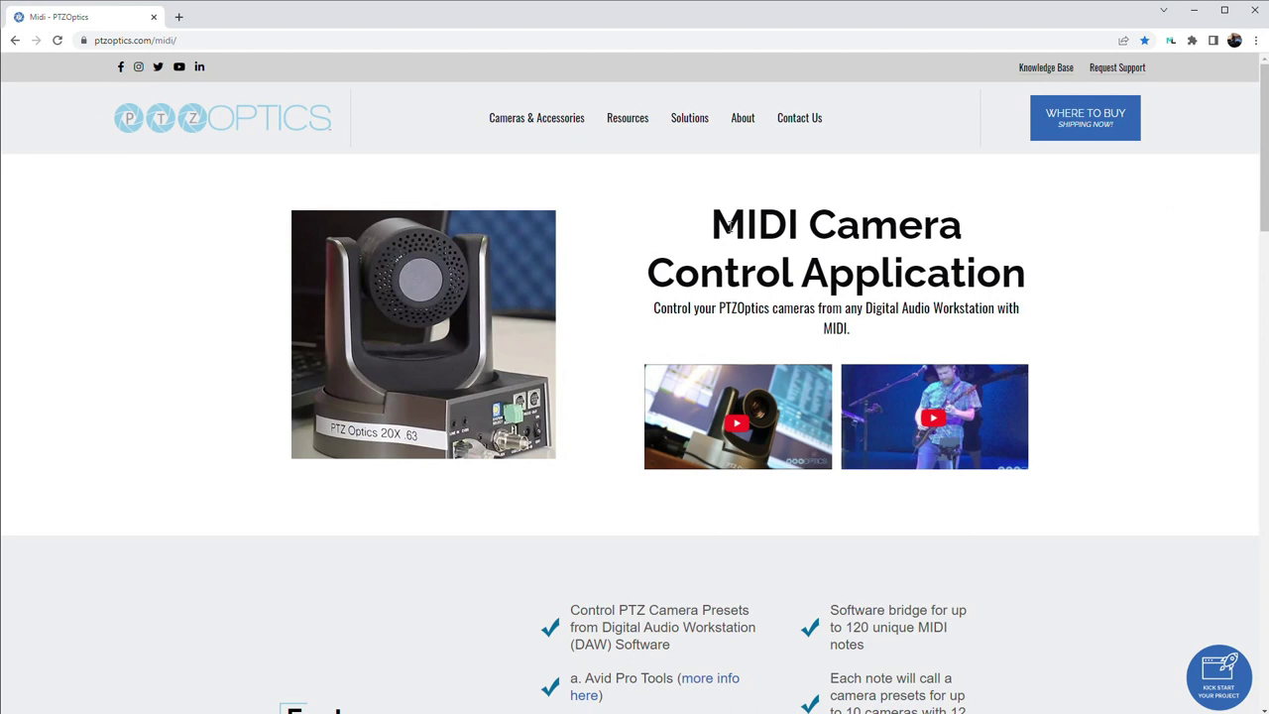
pyautogui.moveTo(714, 226); pyautogui.dragTo(1027, 277)
pyautogui.moveTo(1261, 203); pyautogui.dragTo(1183, 612)
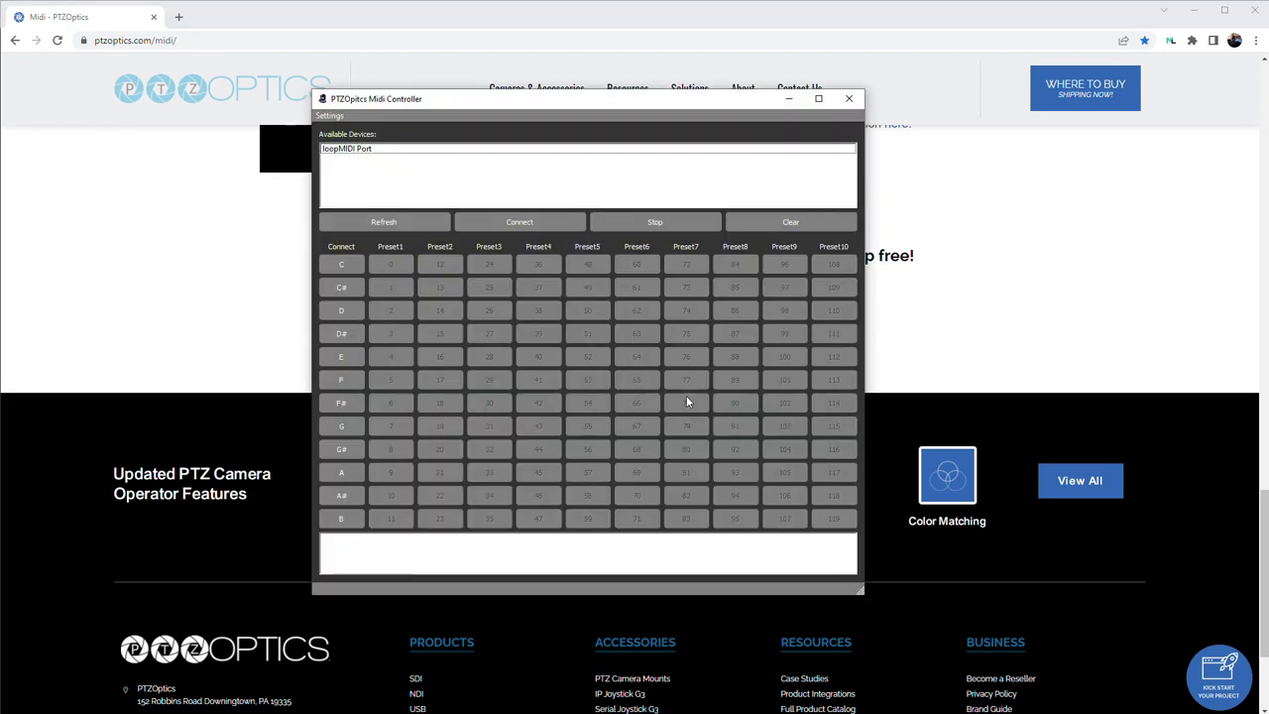
# Step: In PTZOptics Midi Controller, assign camera IP 192.168.5.210 to C and 192.168.5.211 to C#, and save the assignments
pyautogui.click(339, 116)
pyautogui.click(349, 135)
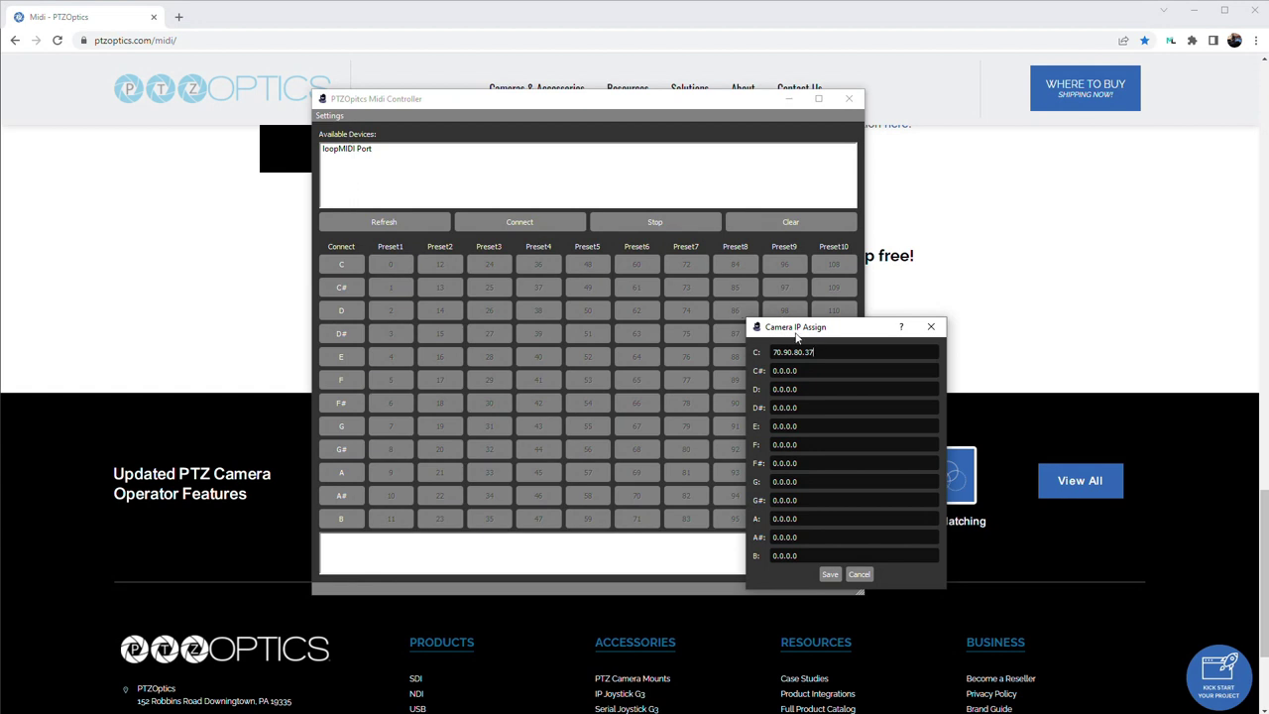
pyautogui.moveTo(795, 337); pyautogui.dragTo(503, 191)
pyautogui.hotkey('ctrl', 'a')
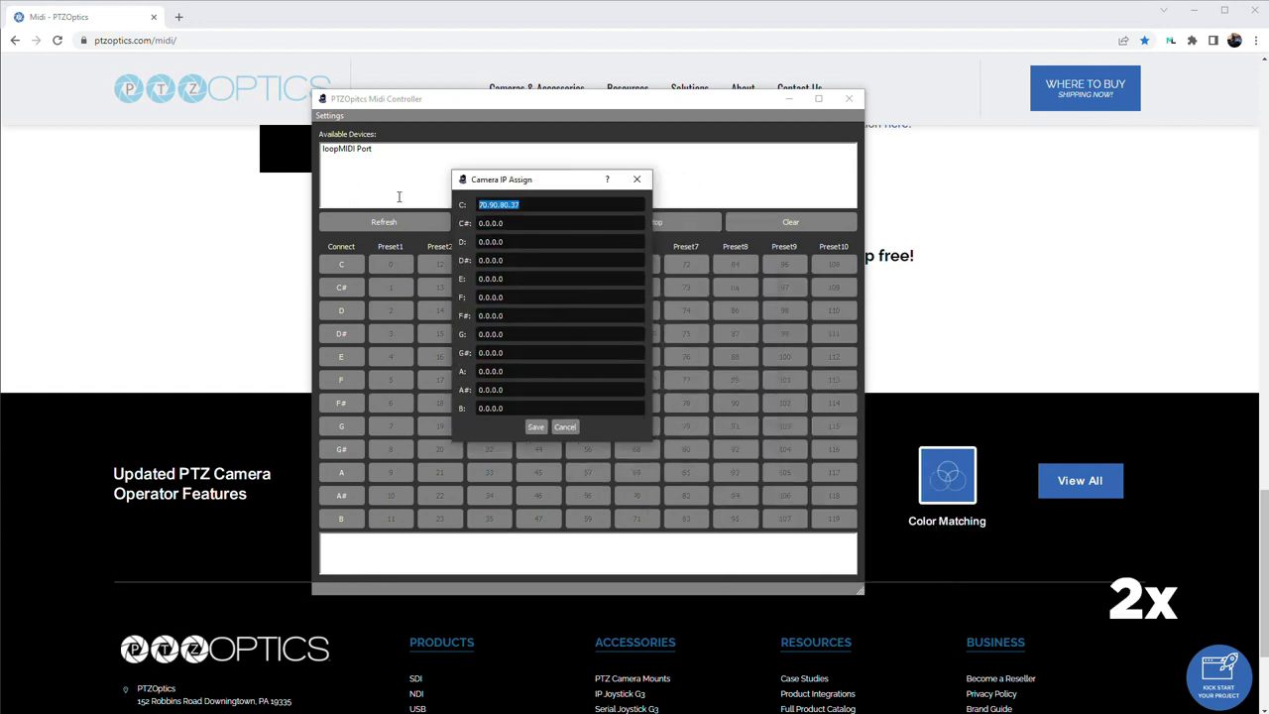
pyautogui.write('192.168.5.210')
pyautogui.press('Tab')
pyautogui.write('192.168.5.211')
pyautogui.click(536, 427)
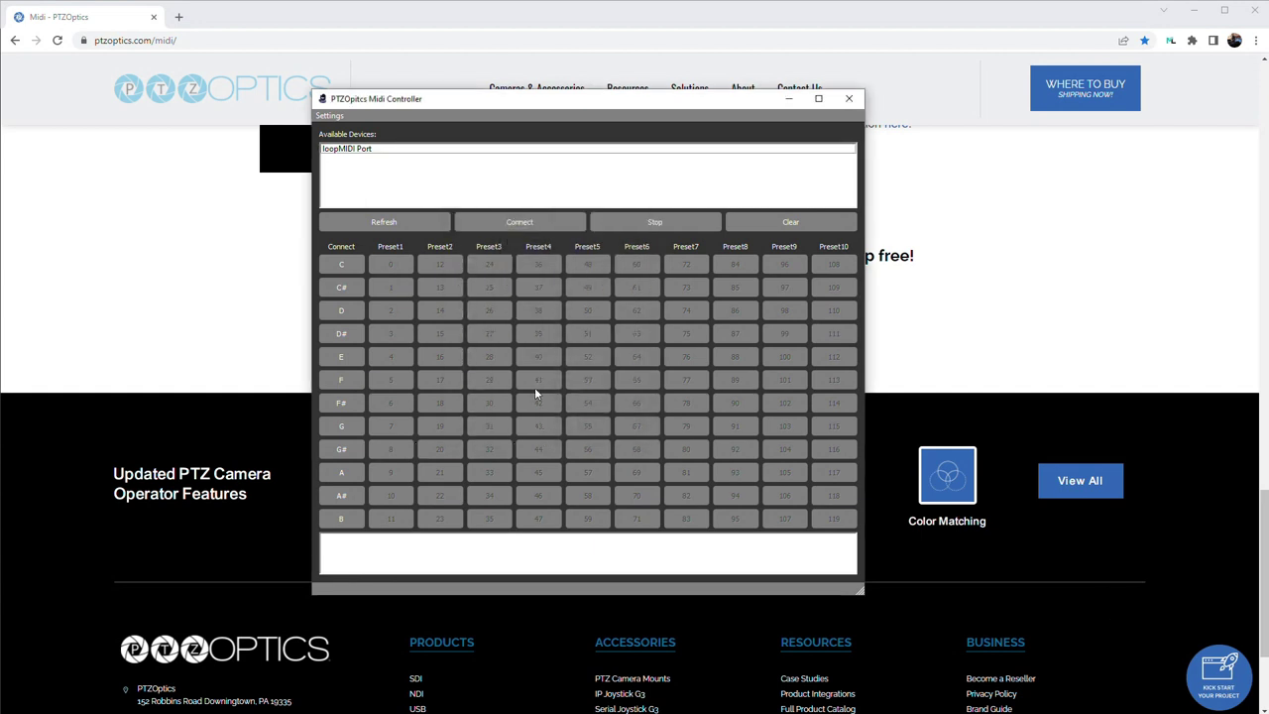
# Step: Connect the MIDI controller to loopMIDI Port and connect the cameras assigned to C and C#
pyautogui.click(525, 224)
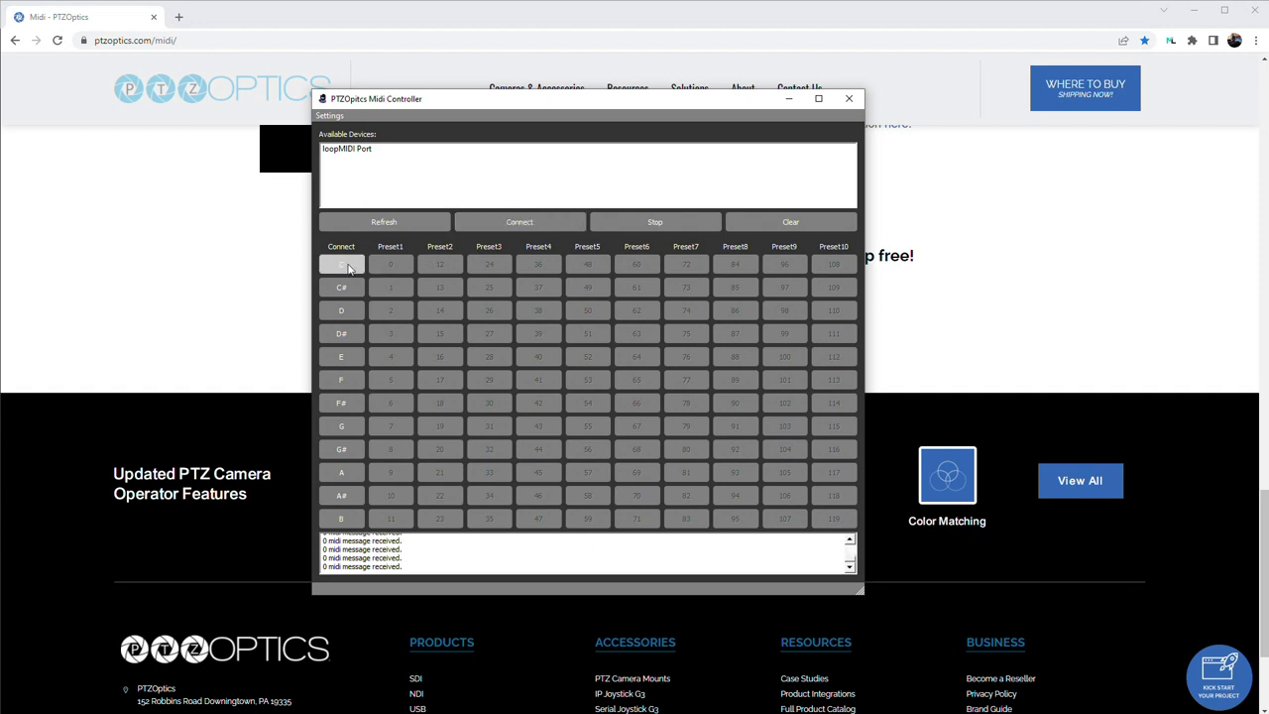
pyautogui.click(342, 264)
pyautogui.click(347, 288)
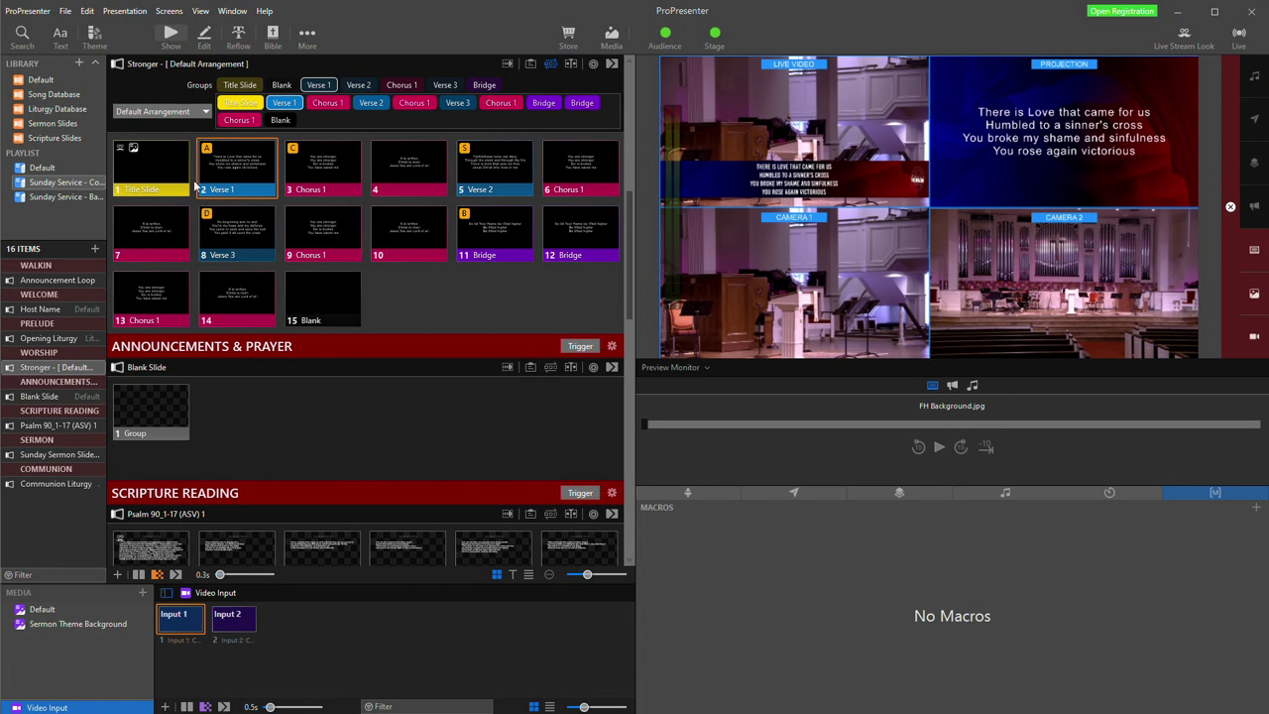
# Step: Switch to ProPresenter and add a MIDI device in the Devices preferences
pyautogui.click(36, 12)
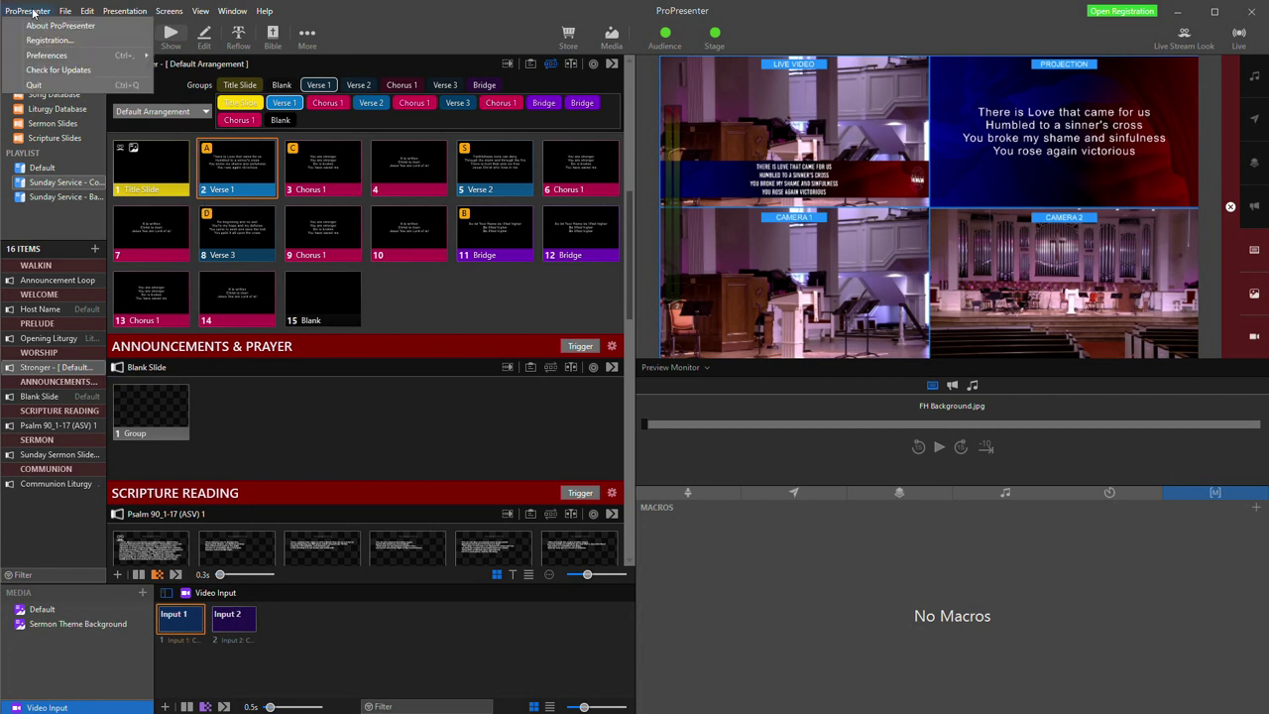
pyautogui.click(46, 56)
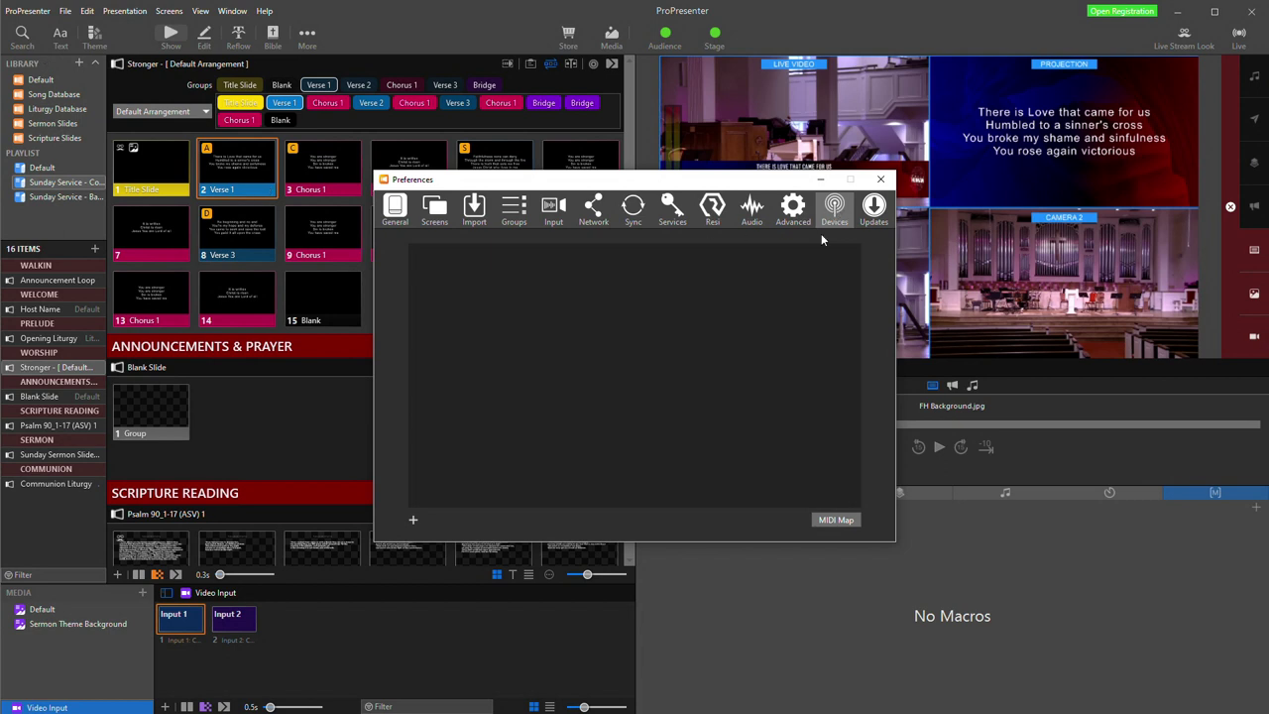
pyautogui.click(413, 519)
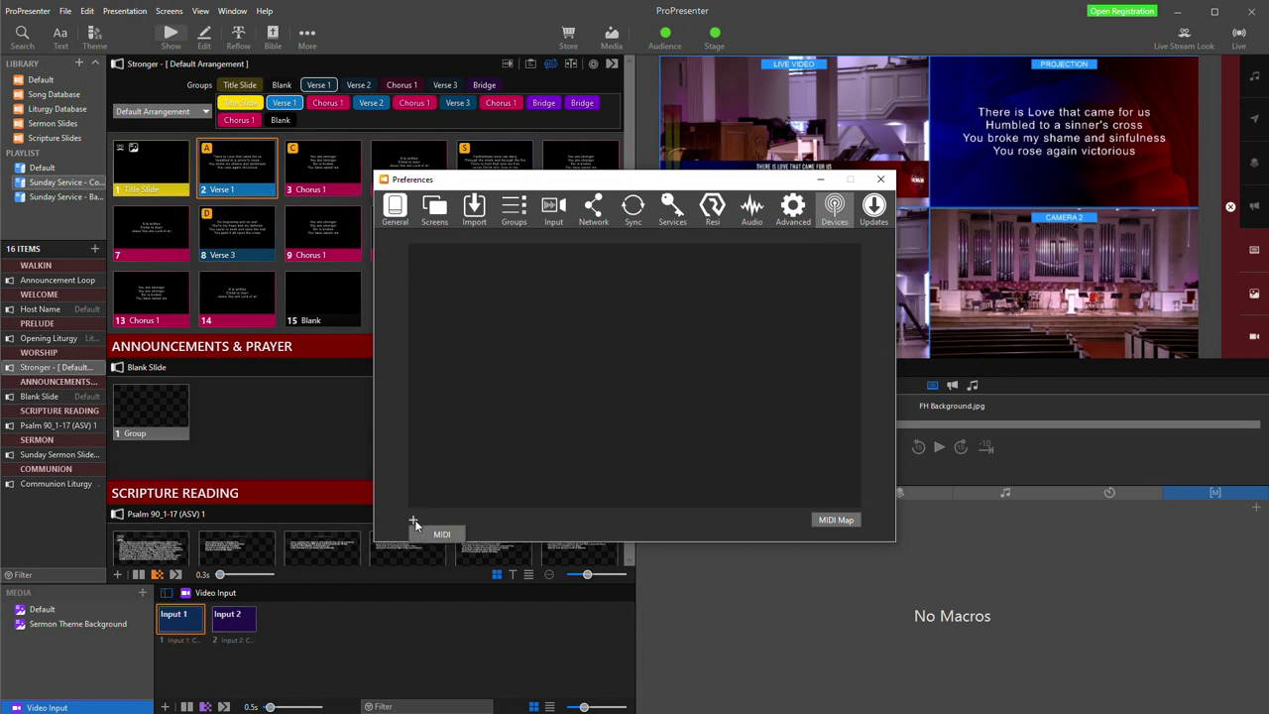
pyautogui.click(442, 534)
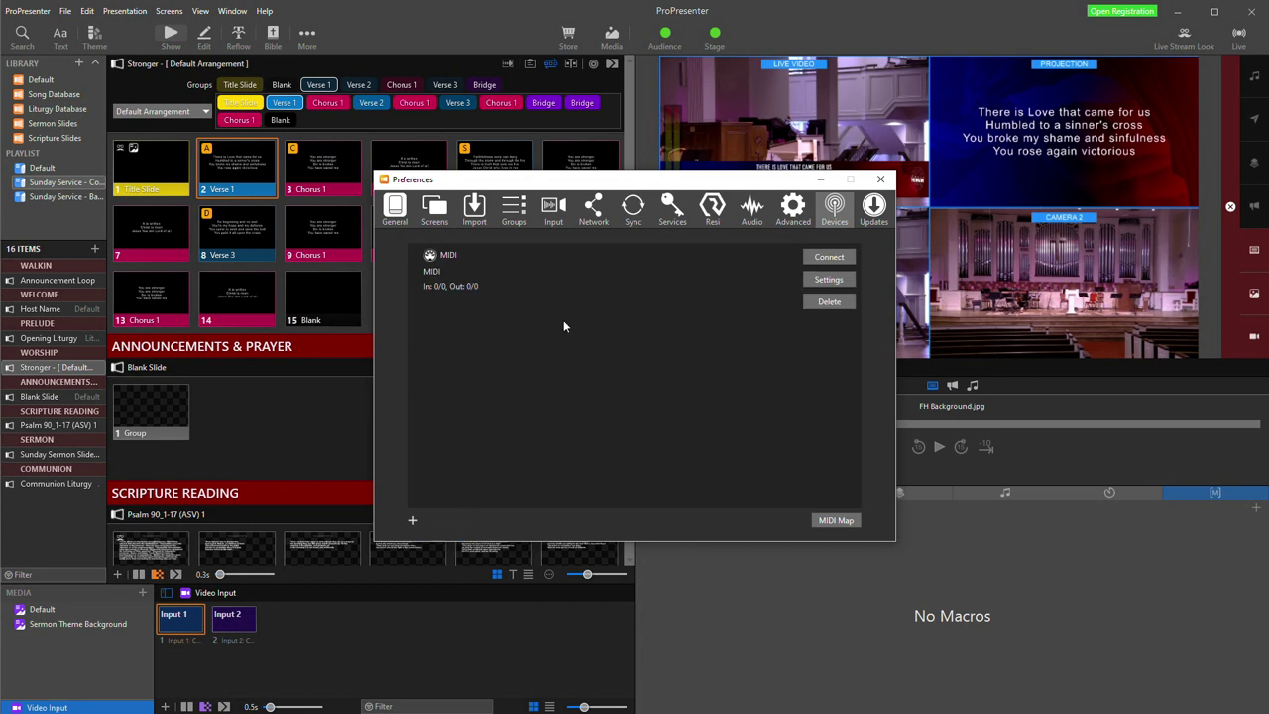
# Step: Set loopMIDI Port as the MIDI device's destination, connect the device and close the preferences
pyautogui.click(833, 281)
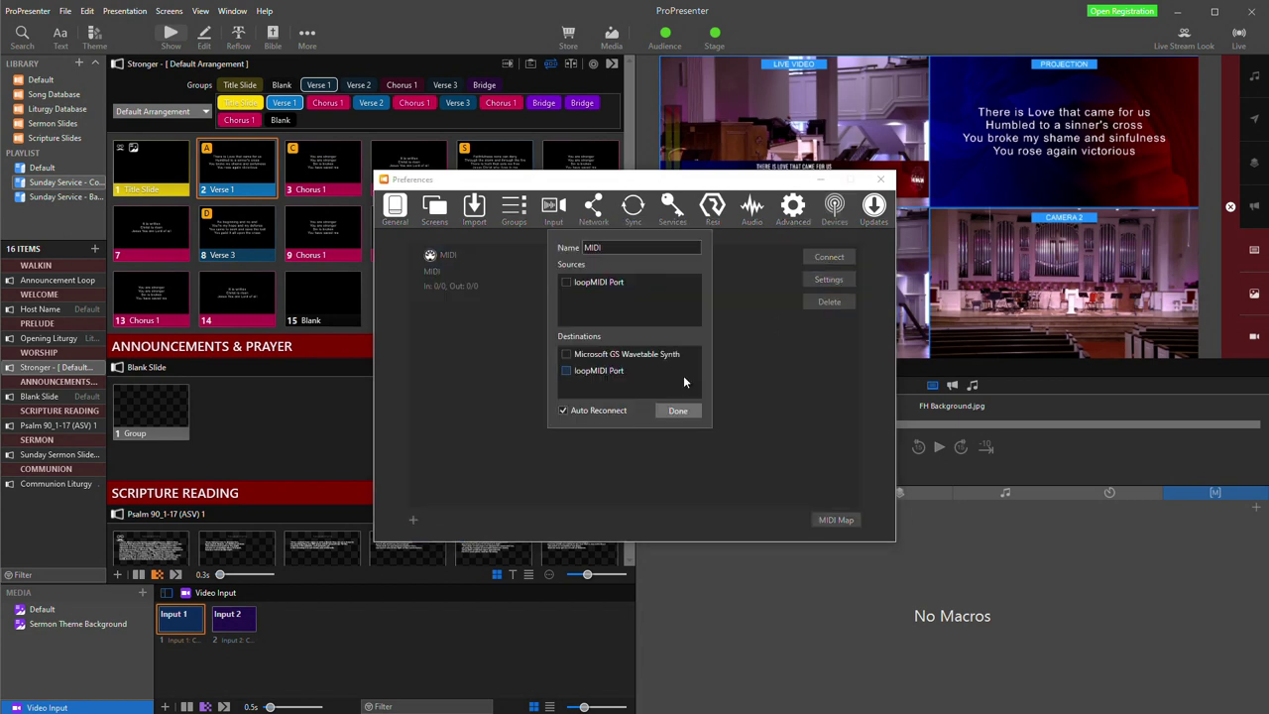
pyautogui.click(575, 371)
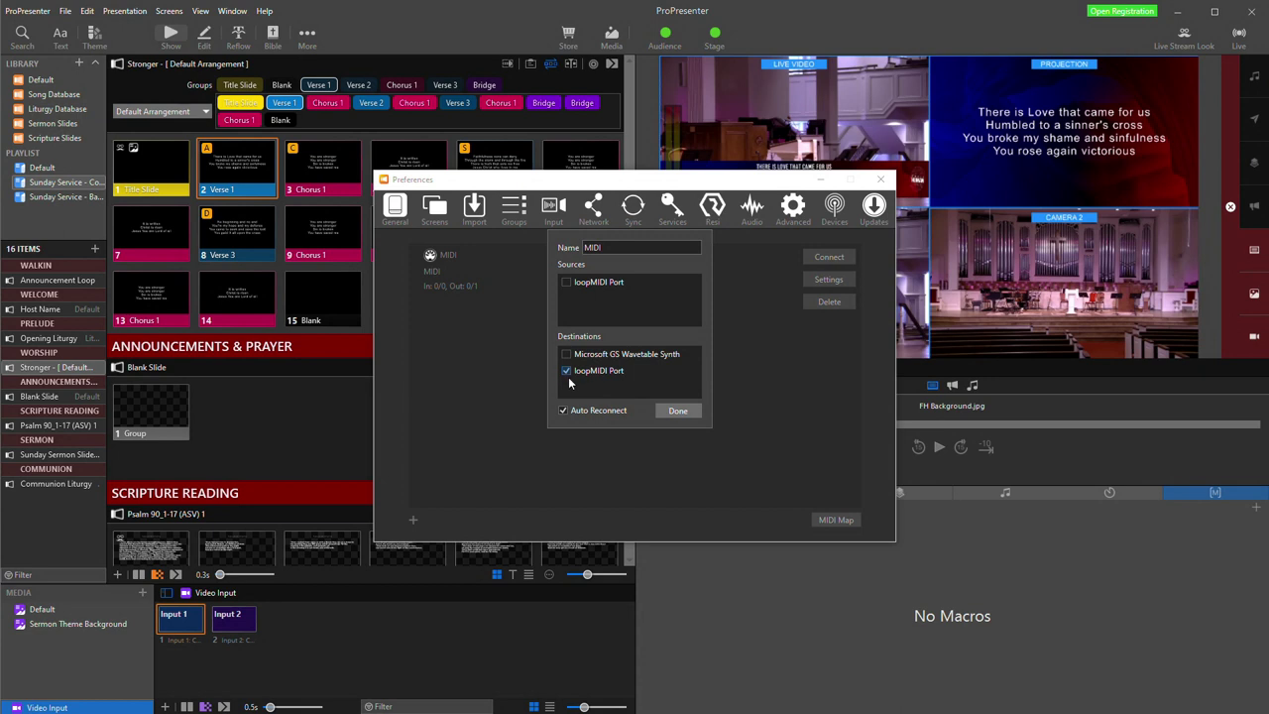
pyautogui.click(678, 413)
pyautogui.click(785, 285)
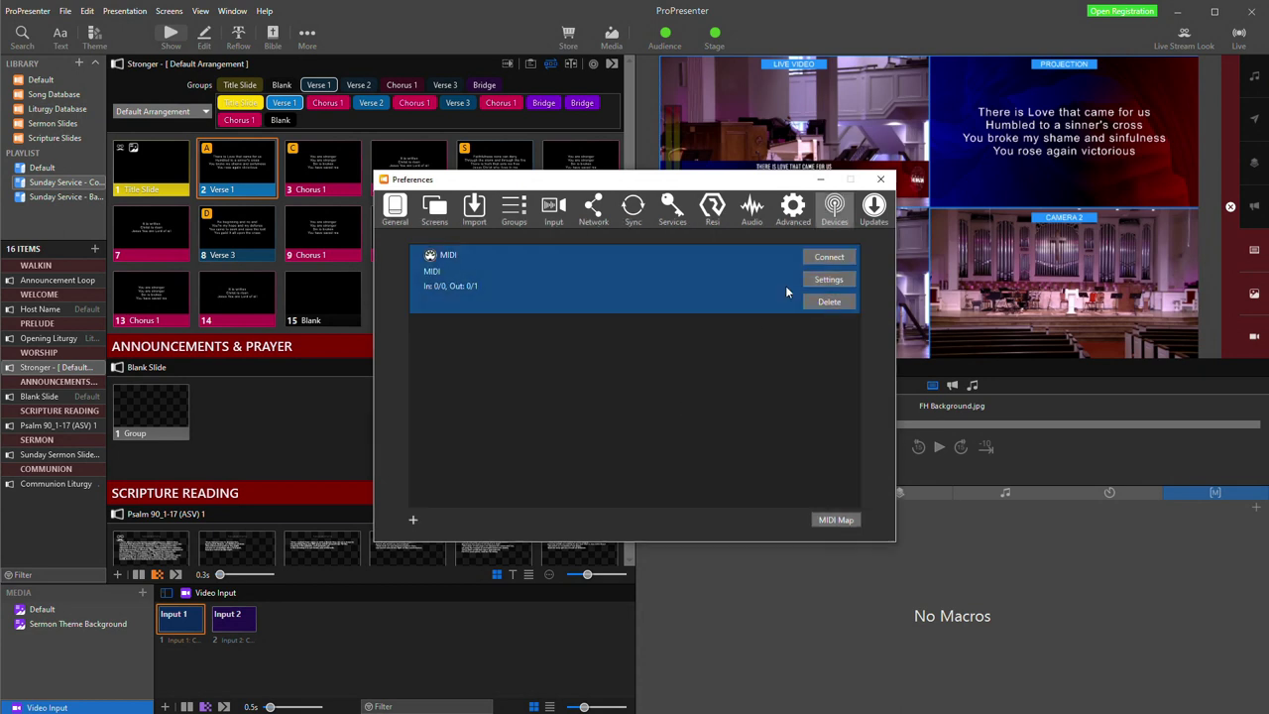
pyautogui.click(830, 258)
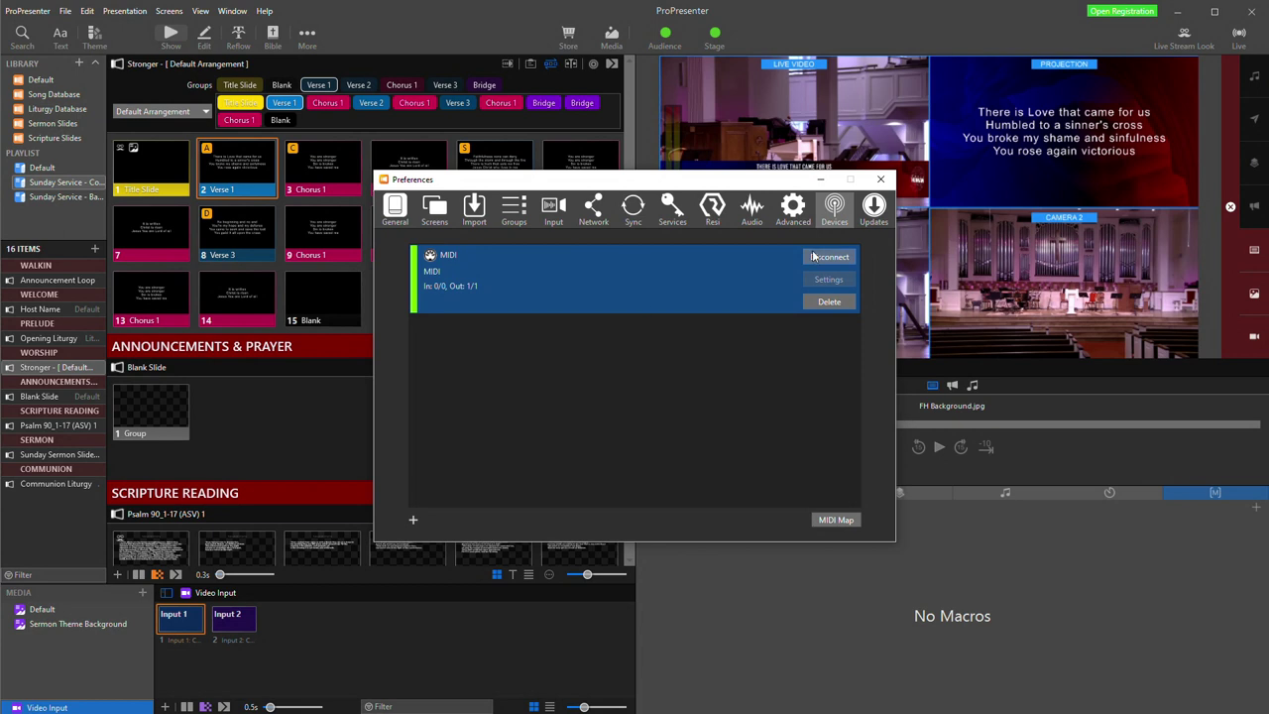
pyautogui.click(881, 184)
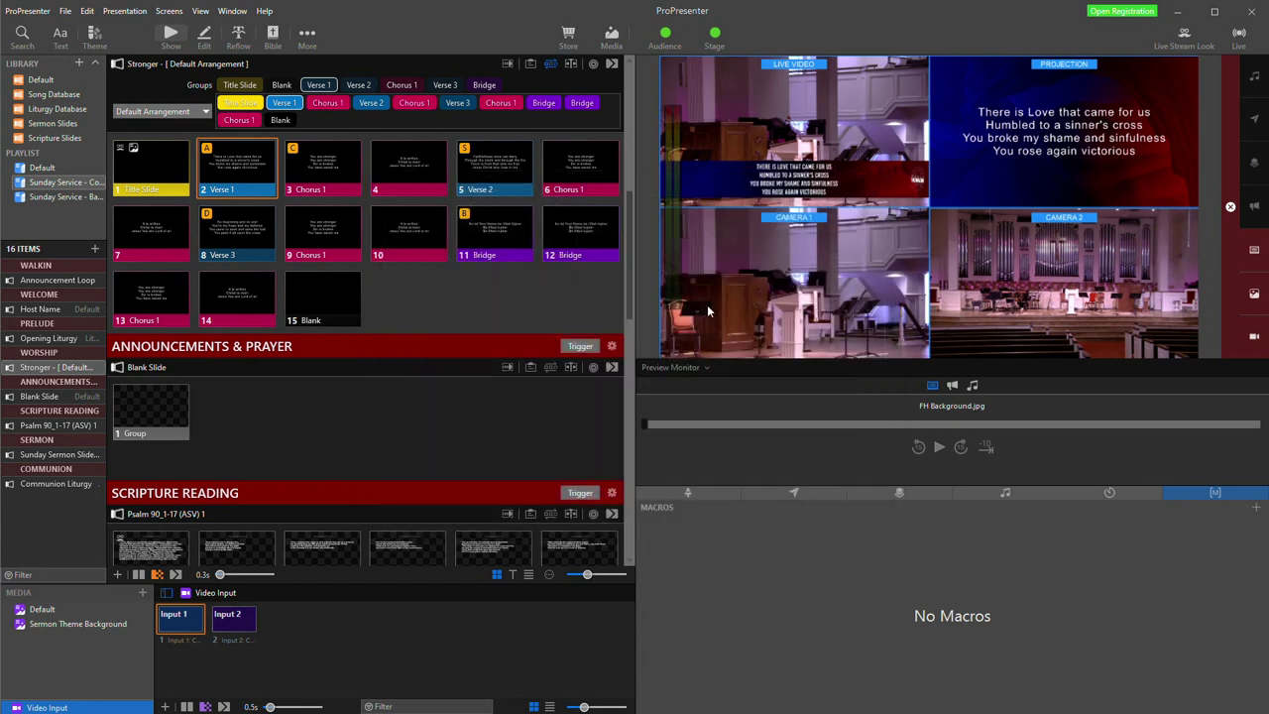
# Step: Create a macro named "Camera 1 Preset 1 - Pulpit Close Up"
pyautogui.click(1256, 508)
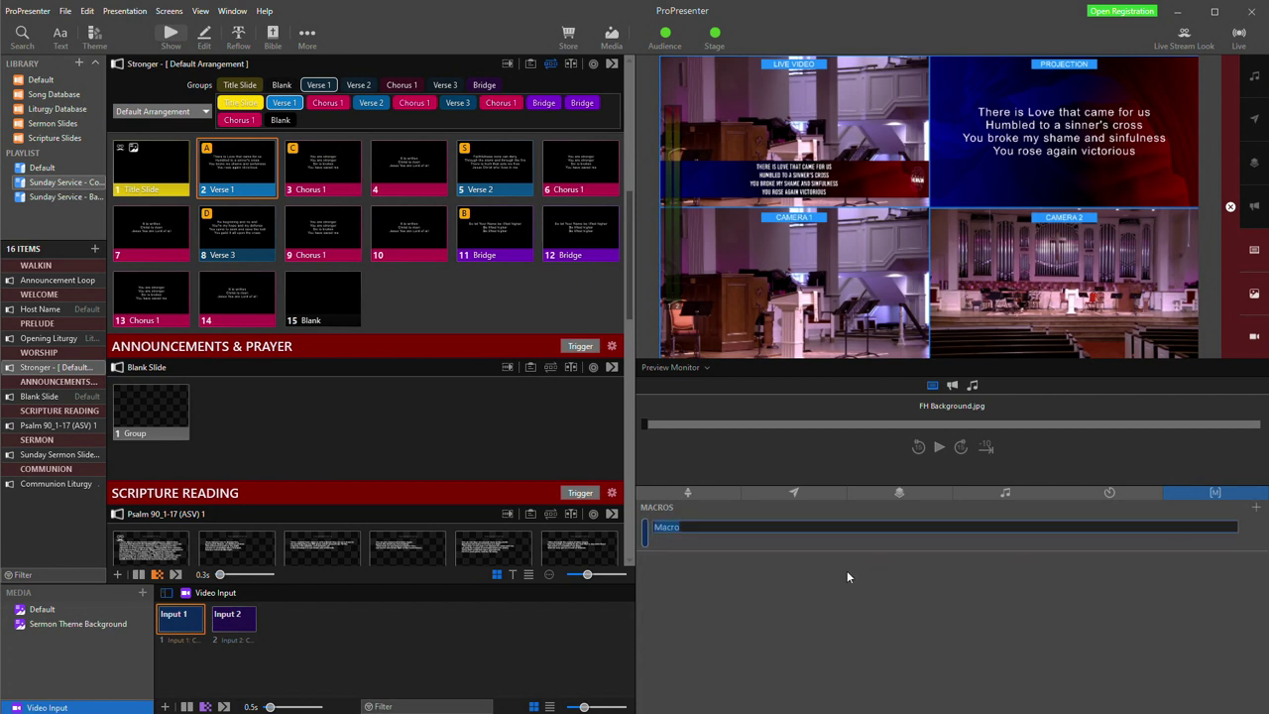
pyautogui.write('Camera 1 Preset 1 - Pulpit Close Up')
pyautogui.press('Return')
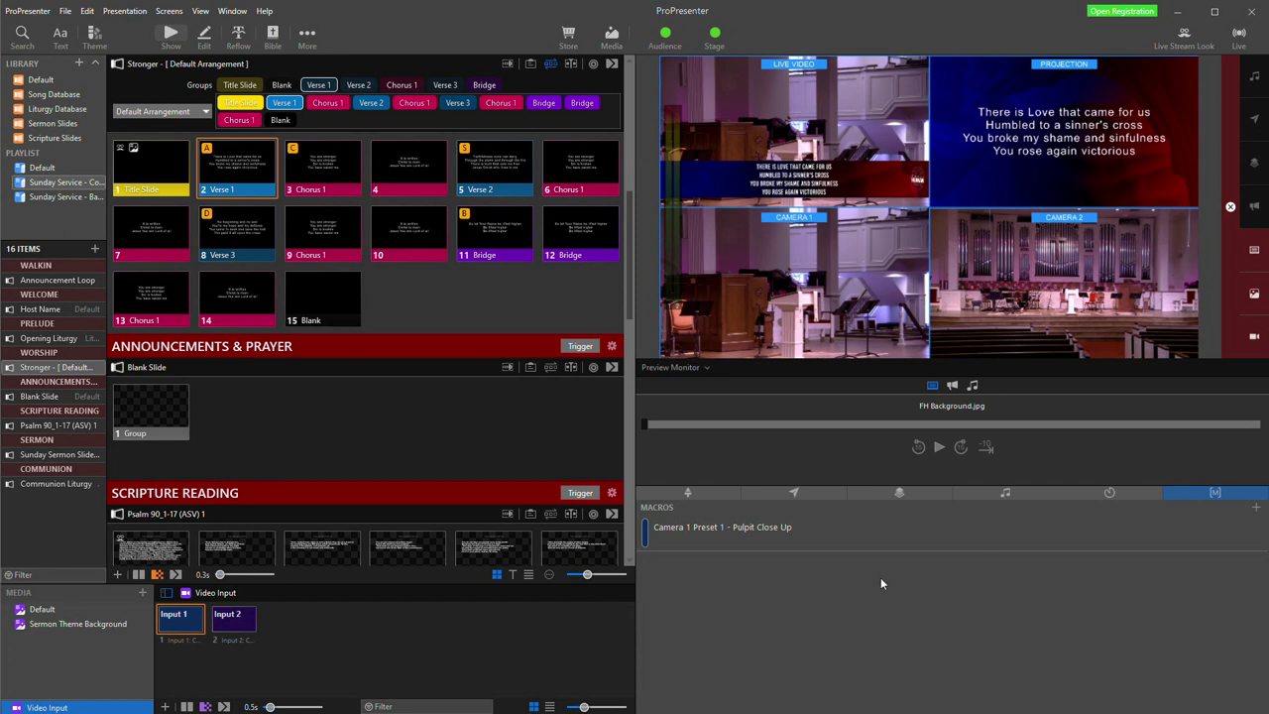
# Step: Add a MIDI Note On action to the "Camera 1 Preset 1 - Pulpit Close Up" macro and set its note to C-2 (0)
pyautogui.rightClick(989, 528)
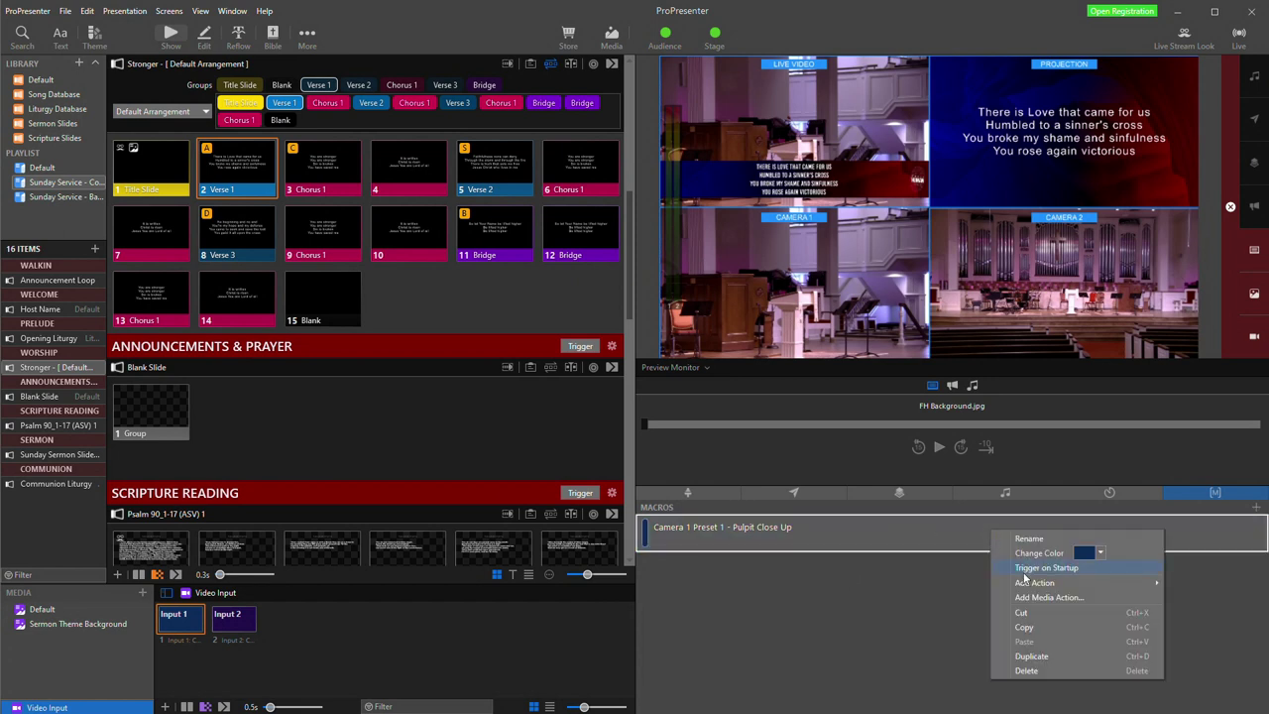
pyautogui.moveTo(1031, 585)
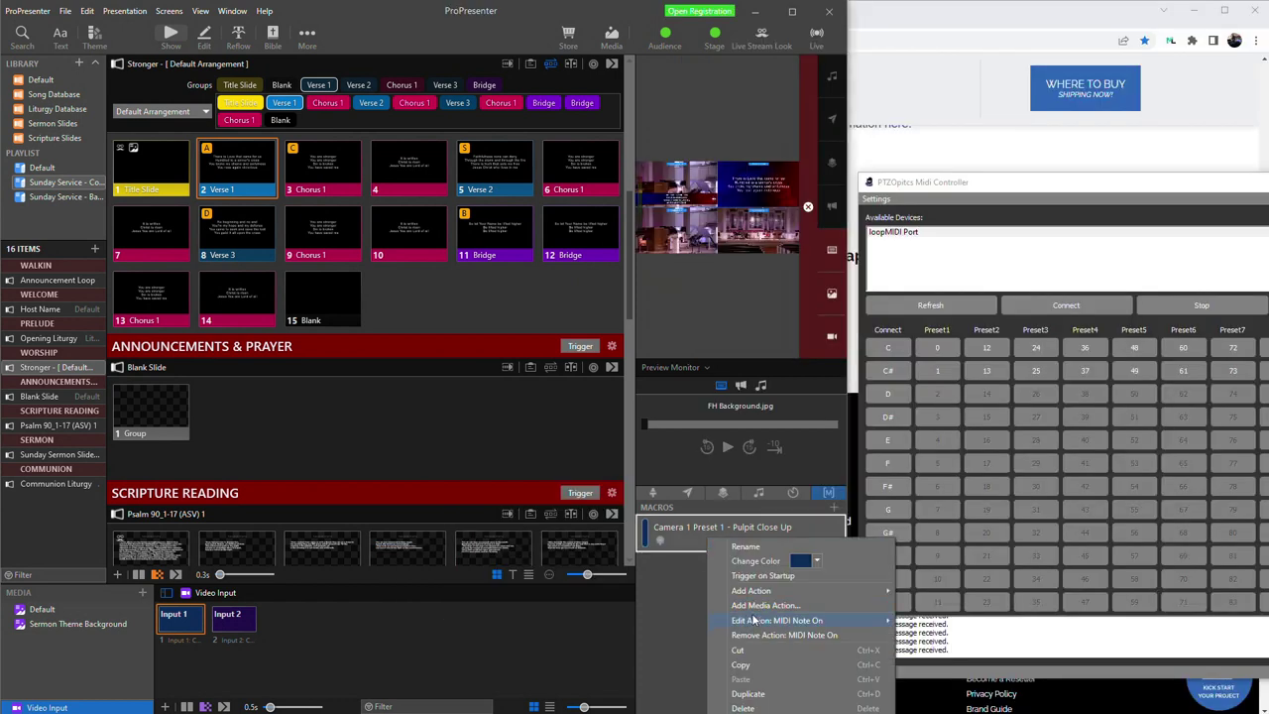
pyautogui.moveTo(753, 619)
pyautogui.moveTo(932, 621)
pyautogui.click(1021, 623)
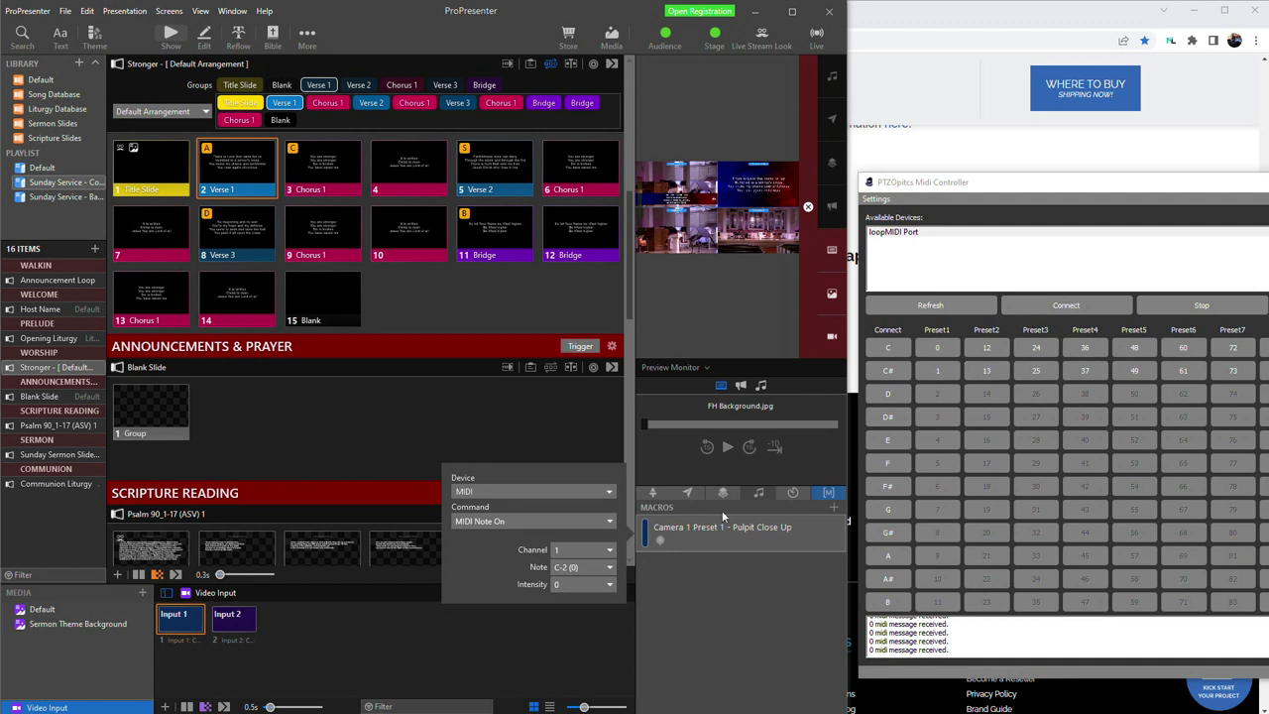
pyautogui.click(609, 568)
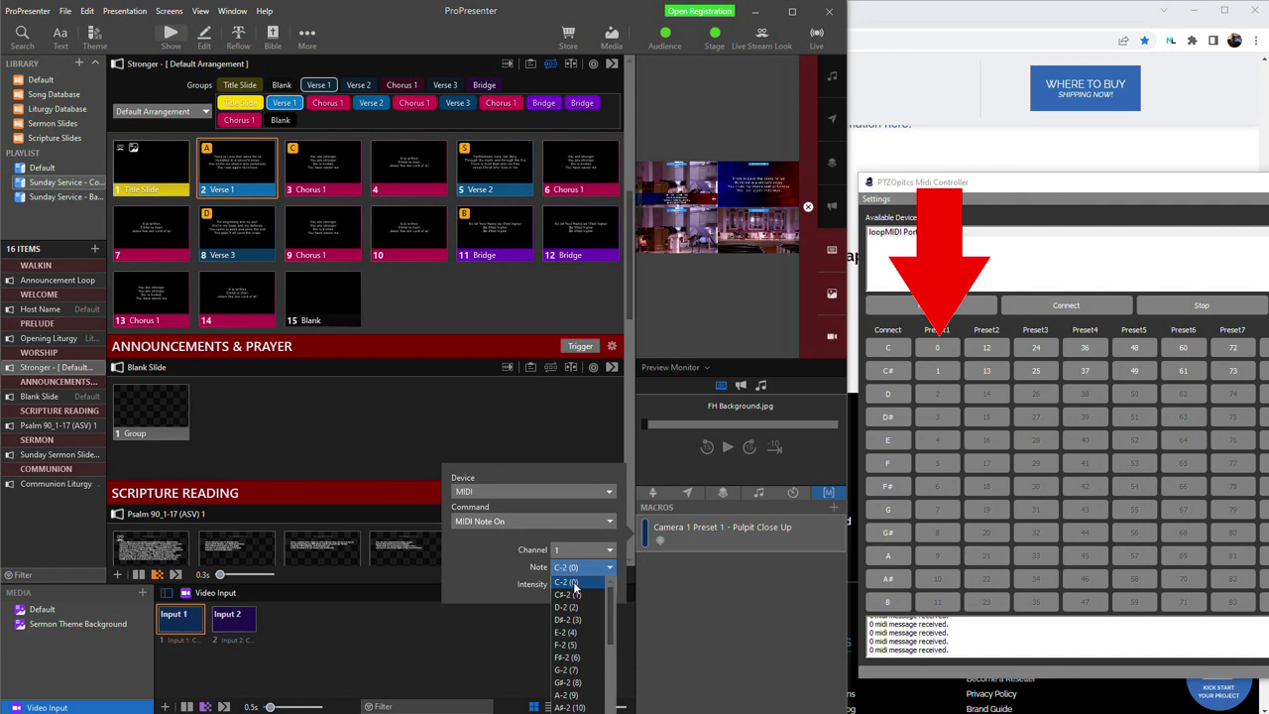
pyautogui.click(573, 583)
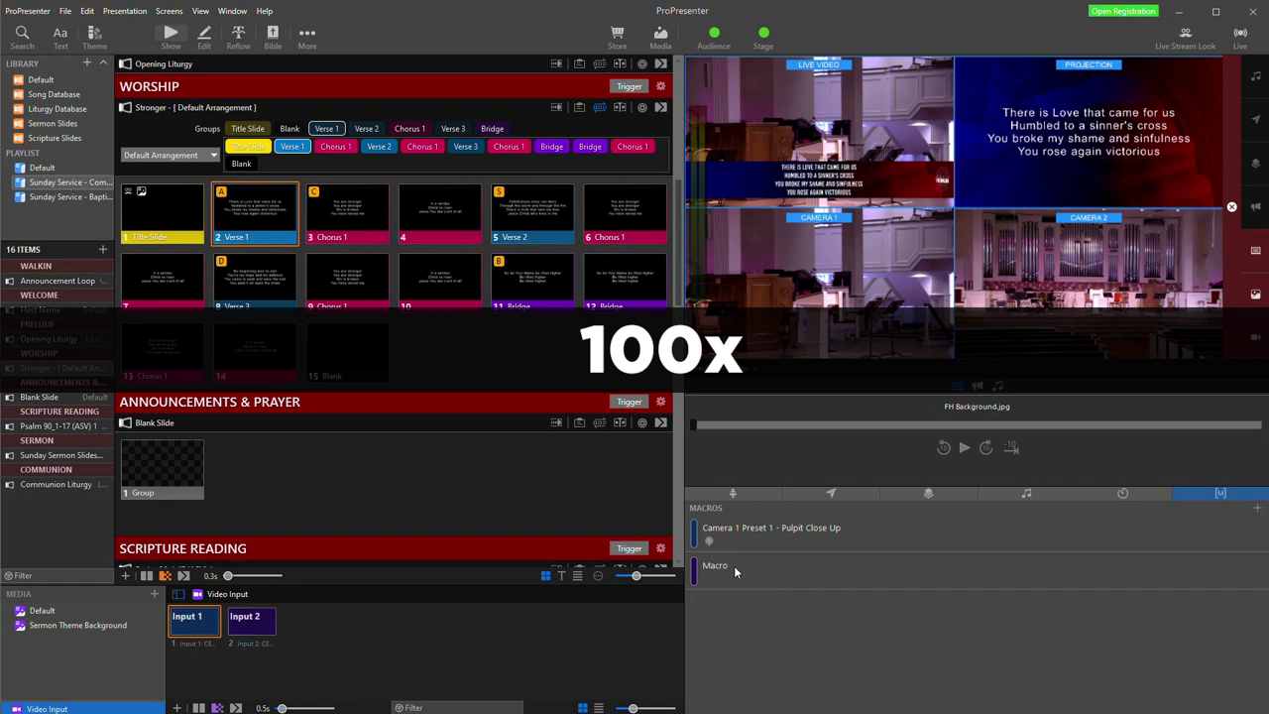
# Step: Name the next two macros "Camera 1 Preset 2 - Wide Side Shot" and "Camera 2 Preset 1 - Pulpit Close Up"
pyautogui.doubleClick(733, 565)
pyautogui.write('Camera 1 Preset 2 - Wide Side Shot')
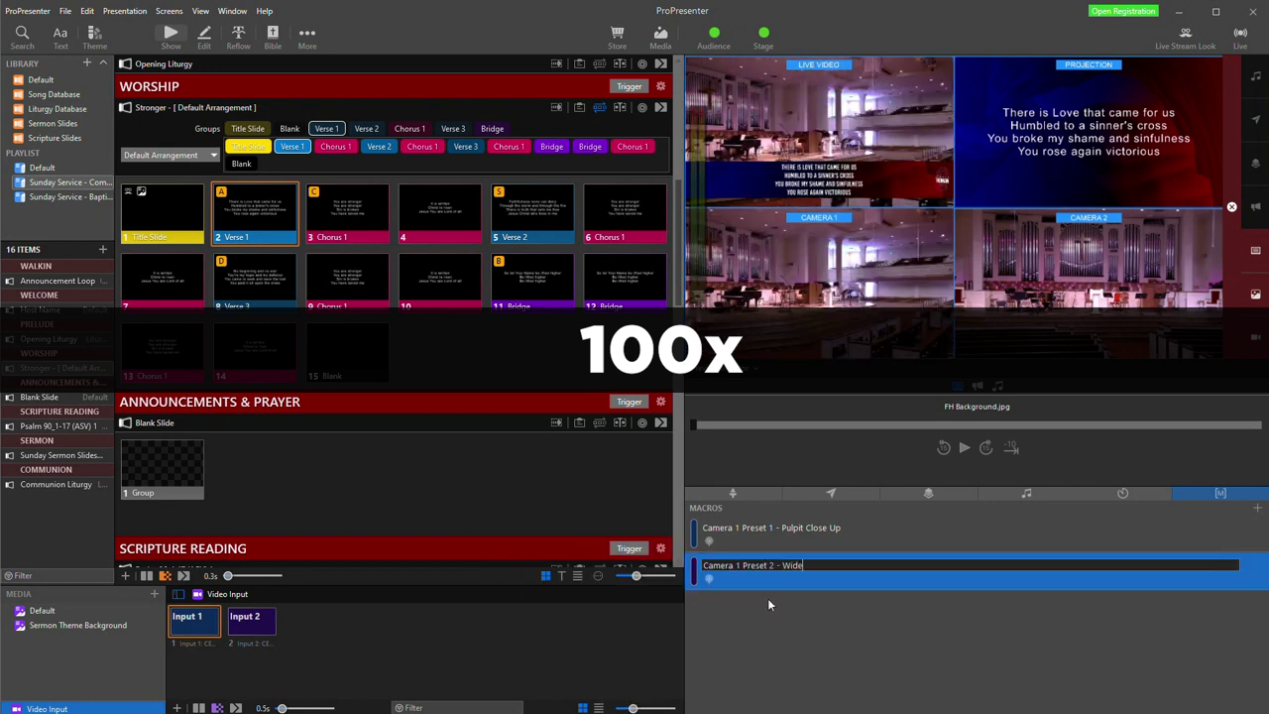
pyautogui.rightClick(839, 540)
pyautogui.write('Camera 2 Preset 1 - Pulpit Close Up')
pyautogui.press('Return')
# Step: Name the fourth macro "Camera 2 Preset 2 - Center Wide"
pyautogui.rightClick(932, 607)
pyautogui.click(971, 635)
pyautogui.write('Camera 2 Preset 2 - Center Wide')
pyautogui.press('Return')
# Step: Open the Preview Monitor stage layout for editing
pyautogui.click(638, 679)
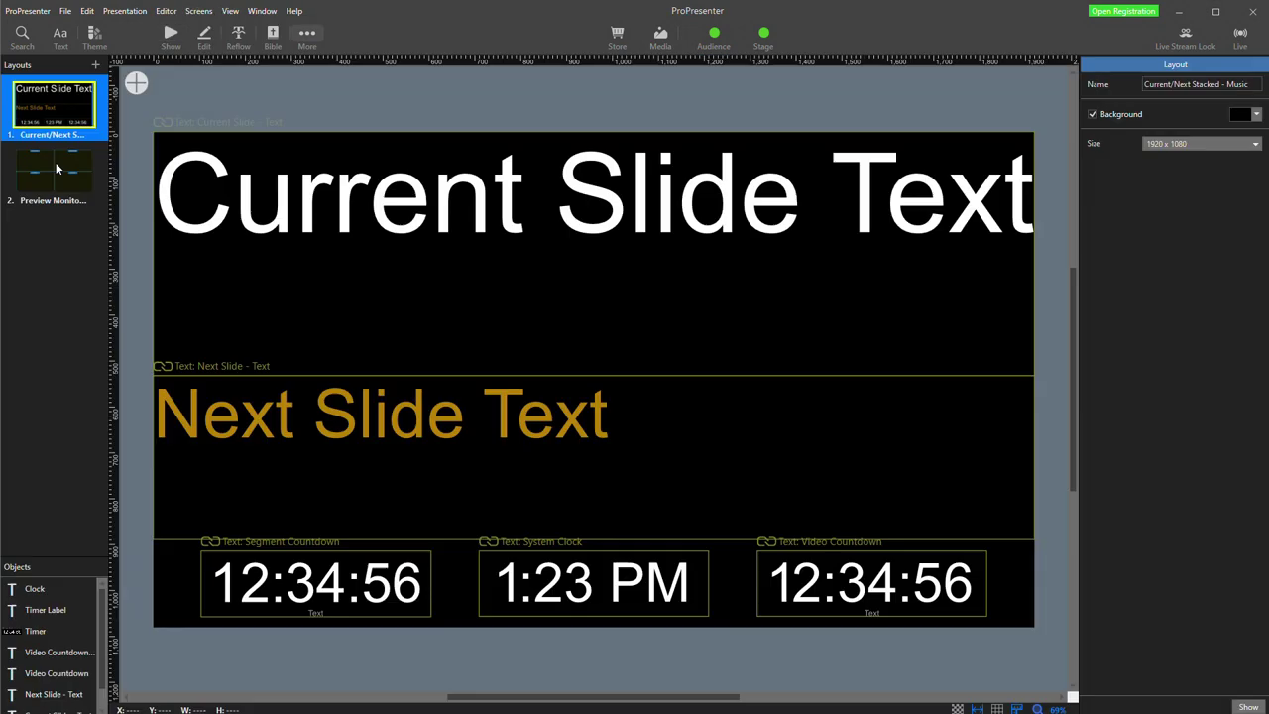
pyautogui.click(55, 166)
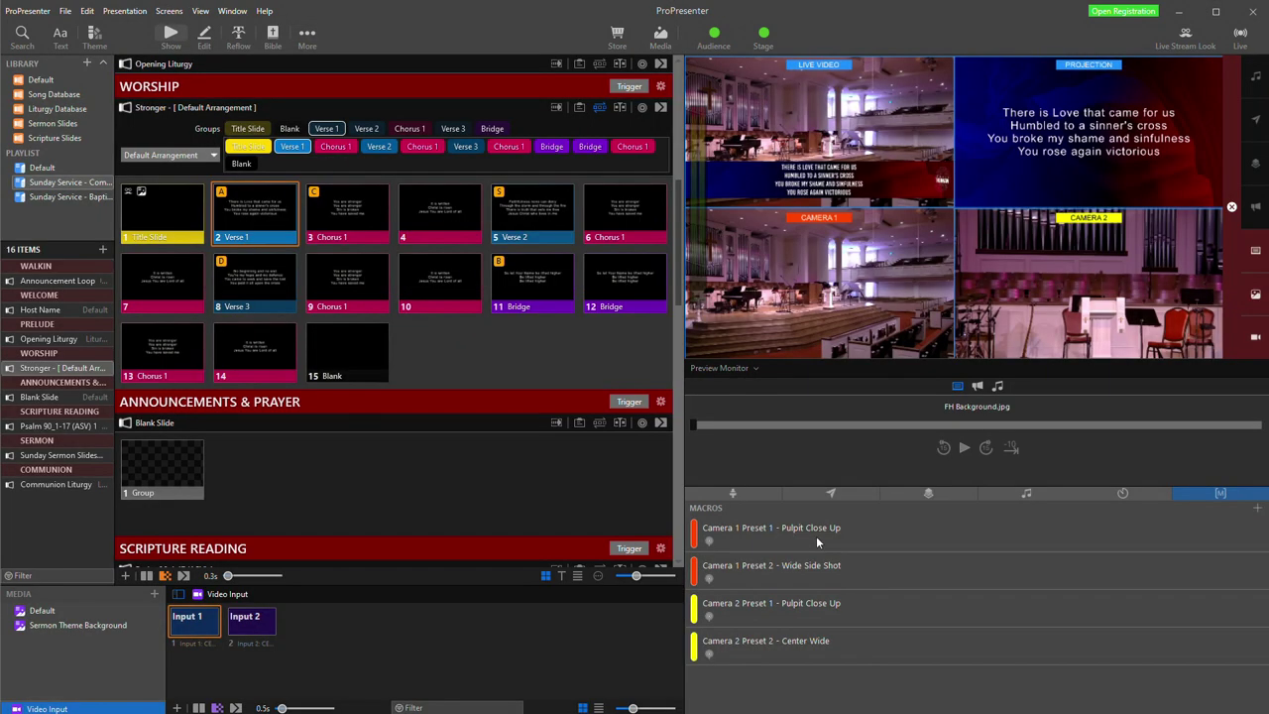
# Step: Trigger the Camera 1 pulpit close-up macro, then put Input 2 live and trigger the Camera 1 wide side shot macro
pyautogui.click(756, 527)
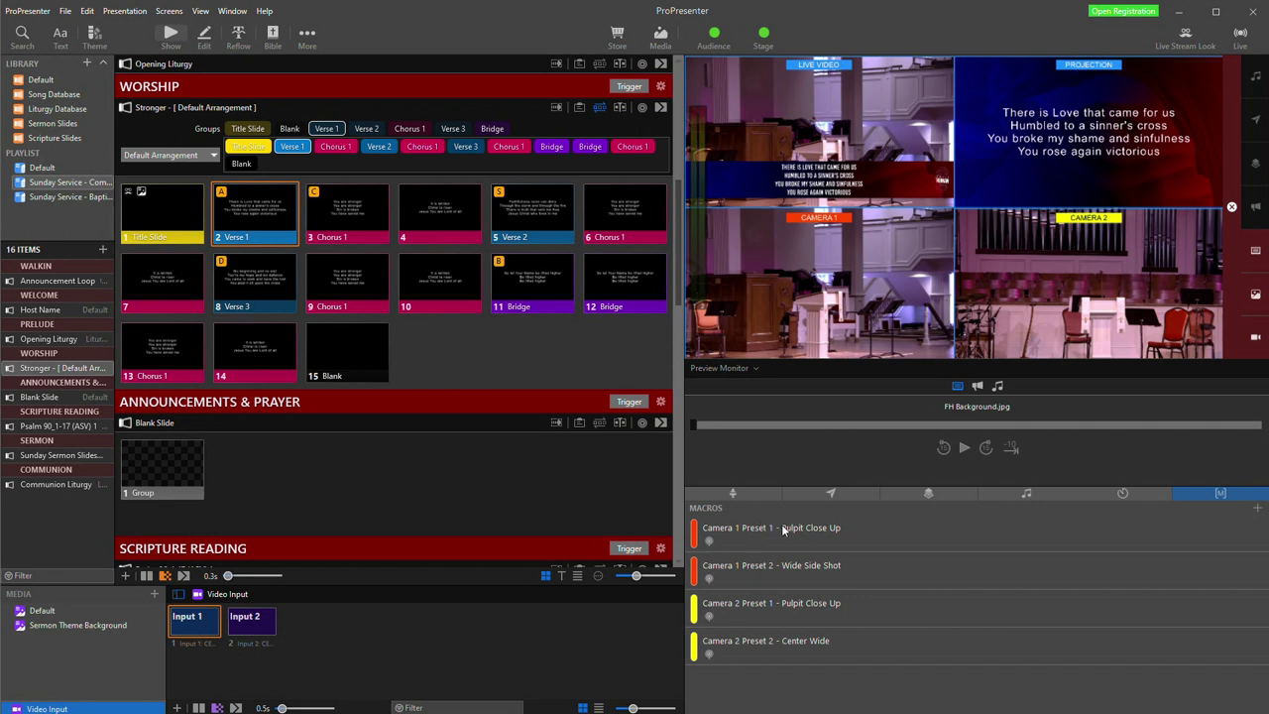
pyautogui.click(259, 626)
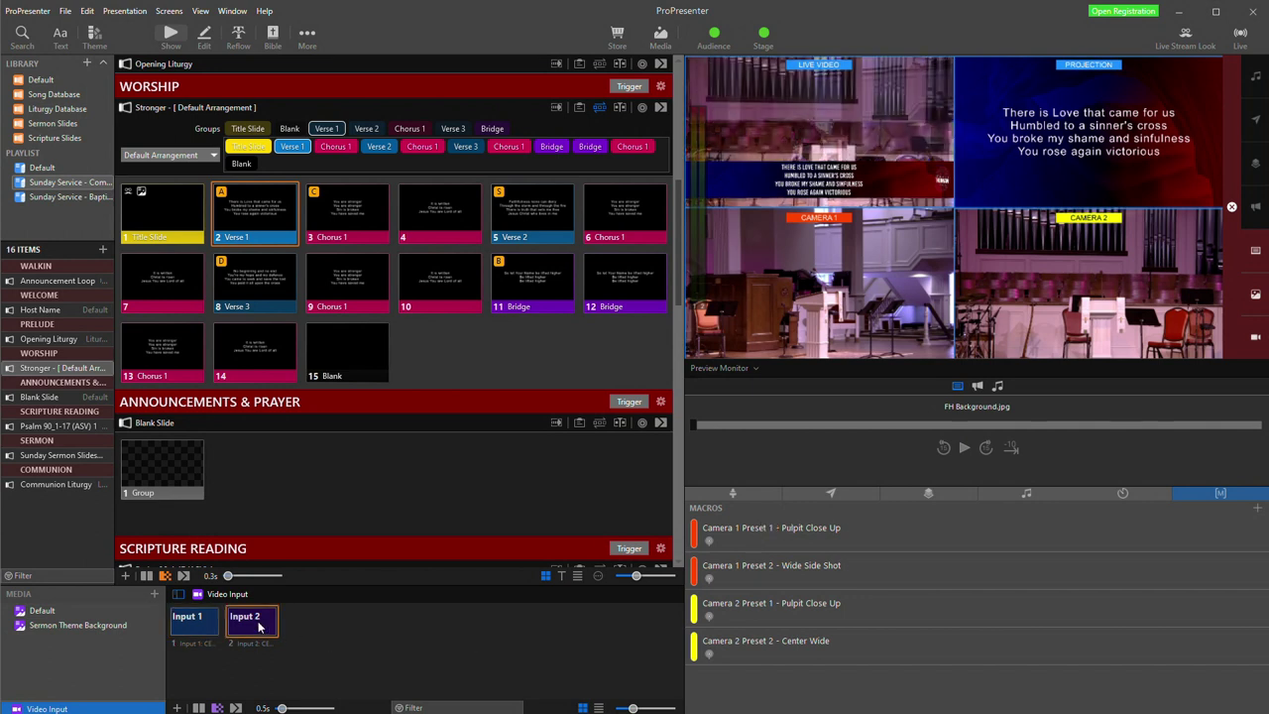
pyautogui.click(764, 570)
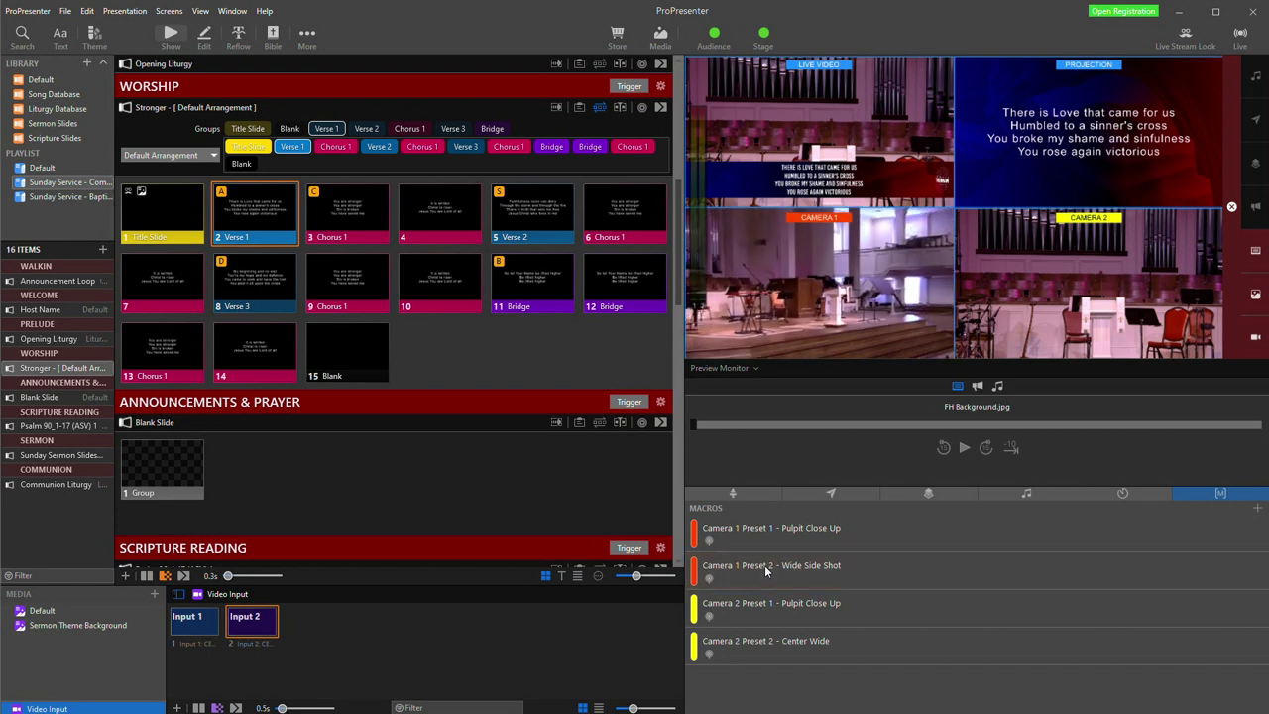